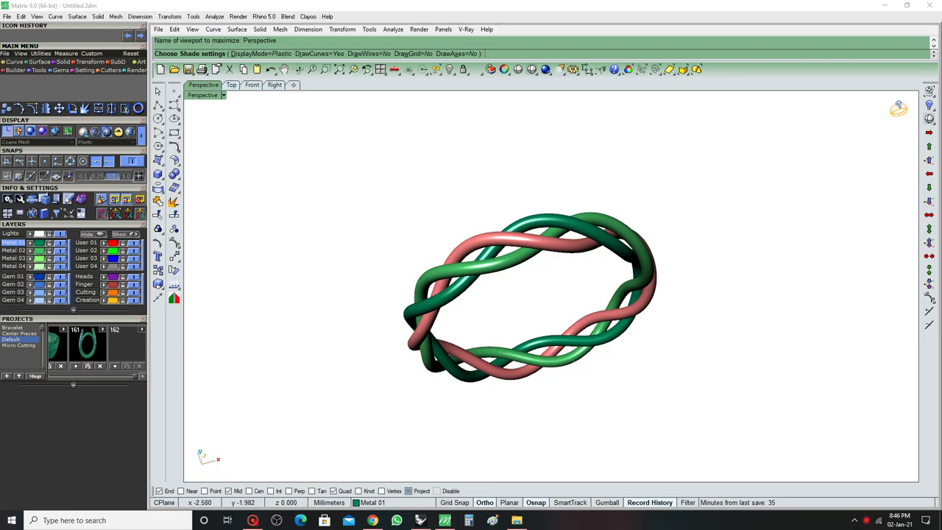
Shade-preview the green and pink rope bangle, then select and delete all six tubes
key(Return)
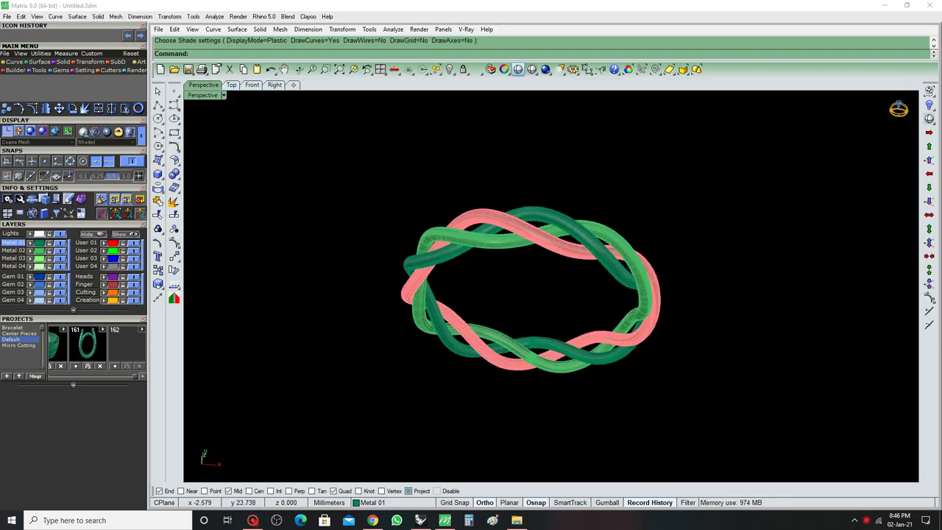
key(Return)
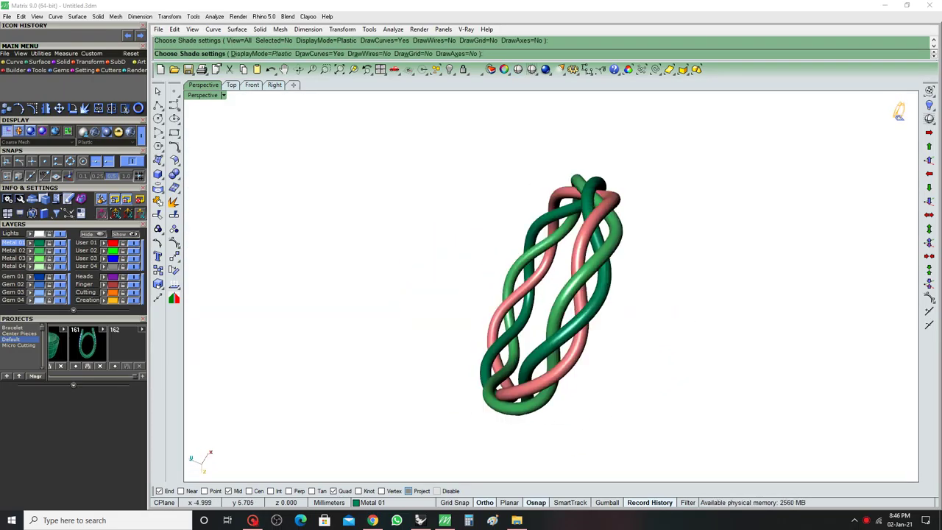
key(ctrl+a)
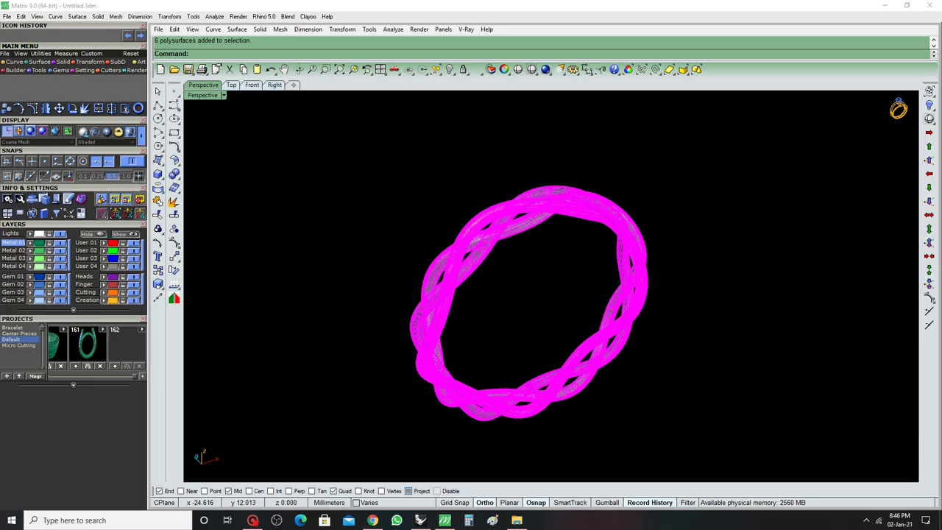
key(Delete)
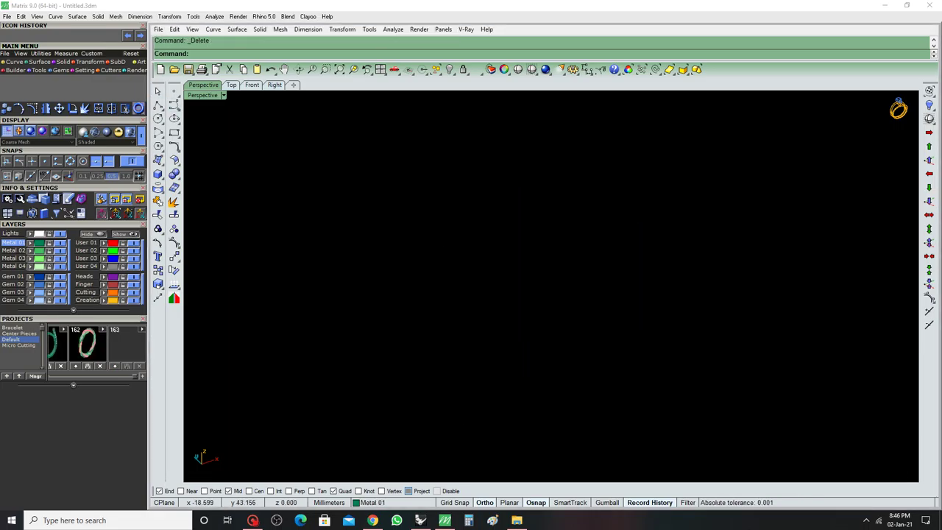
Draw a circle centred at the origin (0) in the Front view
click(158, 118)
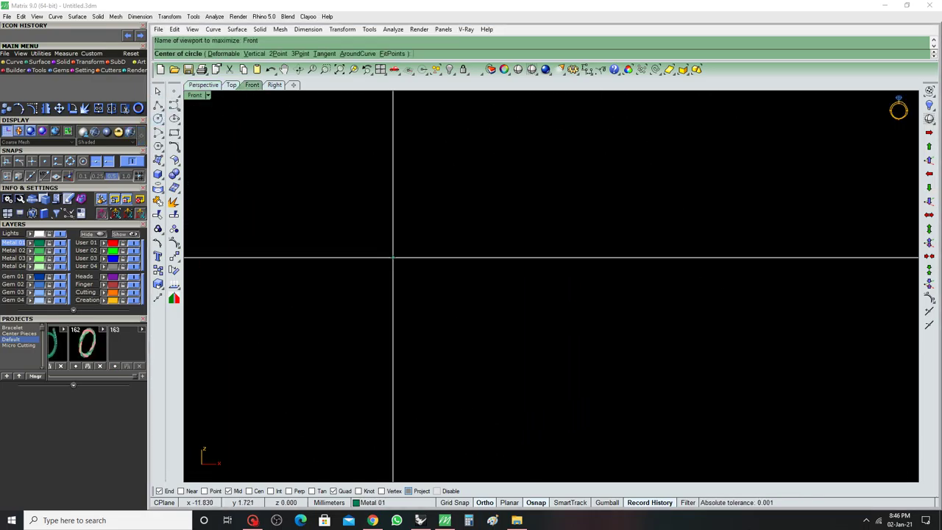
text(0)
key(Return)
key(Return)
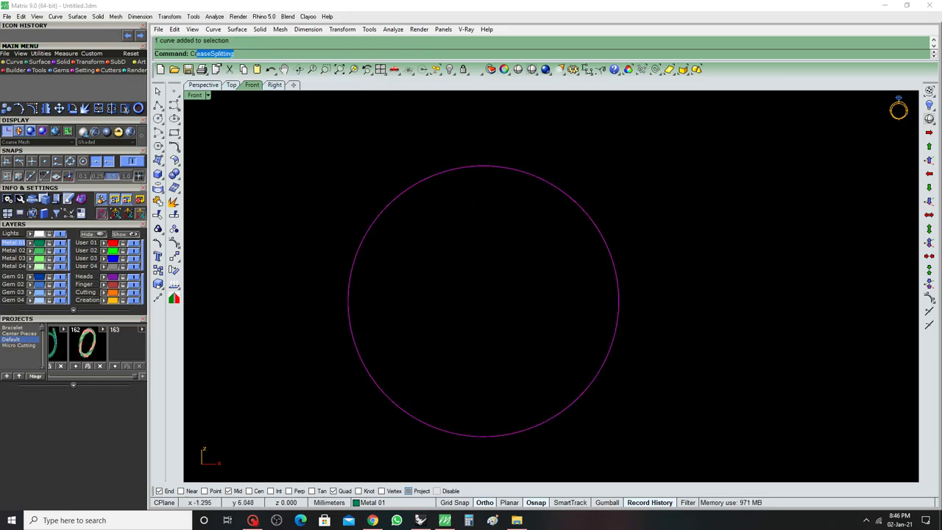
Move the circle's seam to its bottom quadrant and measure its length (54.350 mm)
text(rv2View)
key(Down)
key(Down)
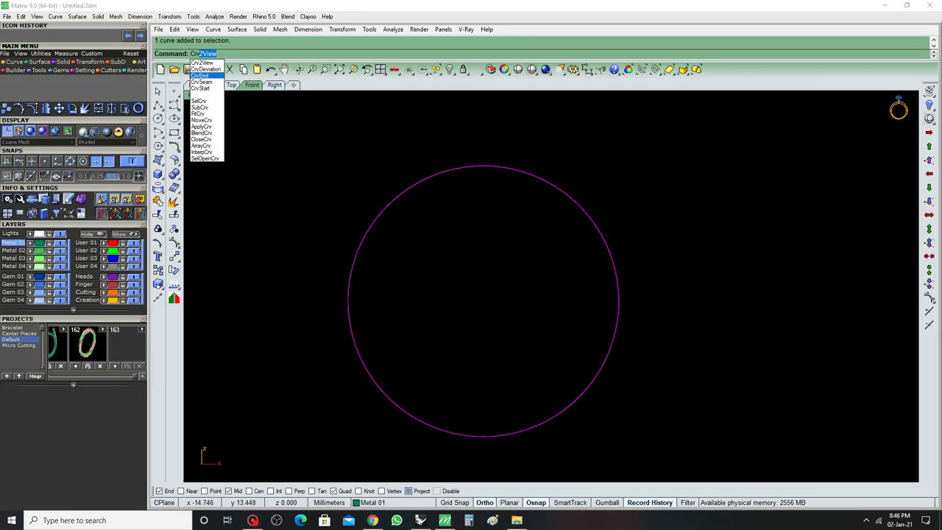
key(Down)
key(Return)
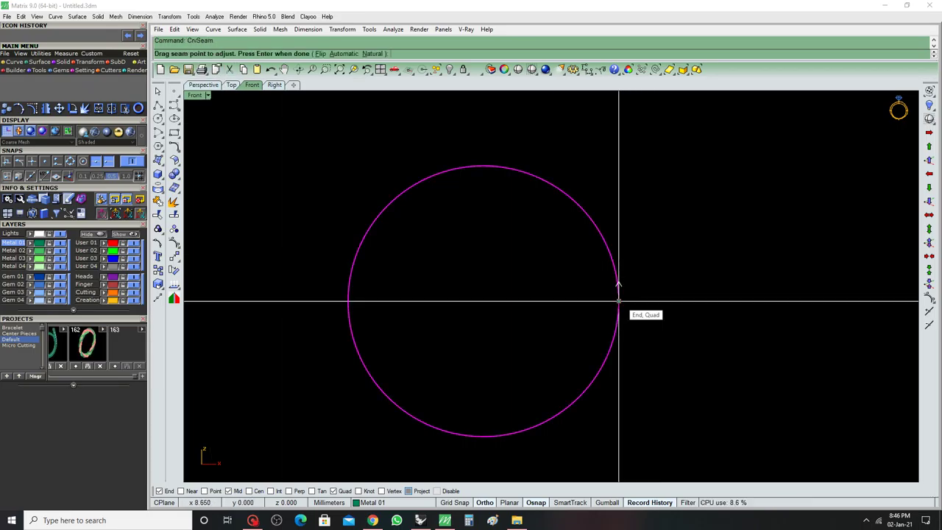
mouse_move(618, 300)
mouse_down()
mouse_move(593, 383)
mouse_move(473, 436)
mouse_move(482, 436)
mouse_up()
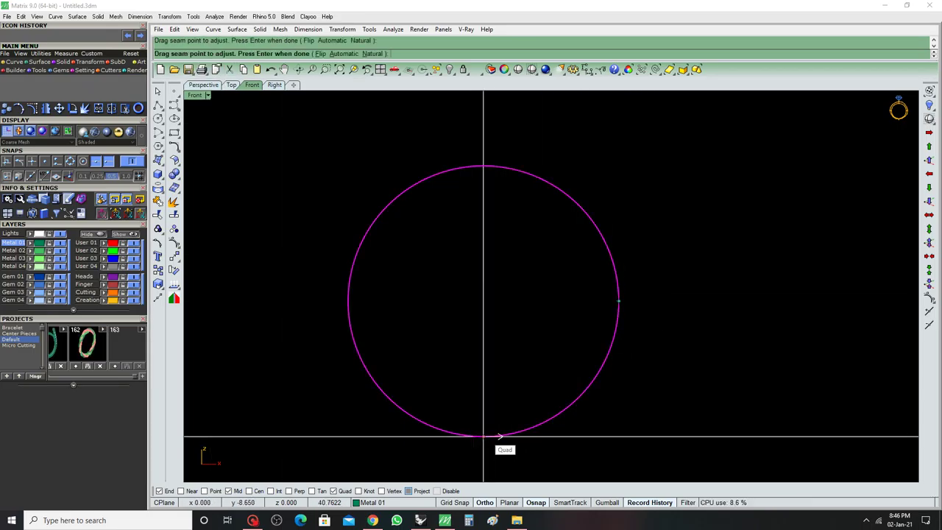
key(Return)
scroll(586, 377, down, 2)
text(LE)
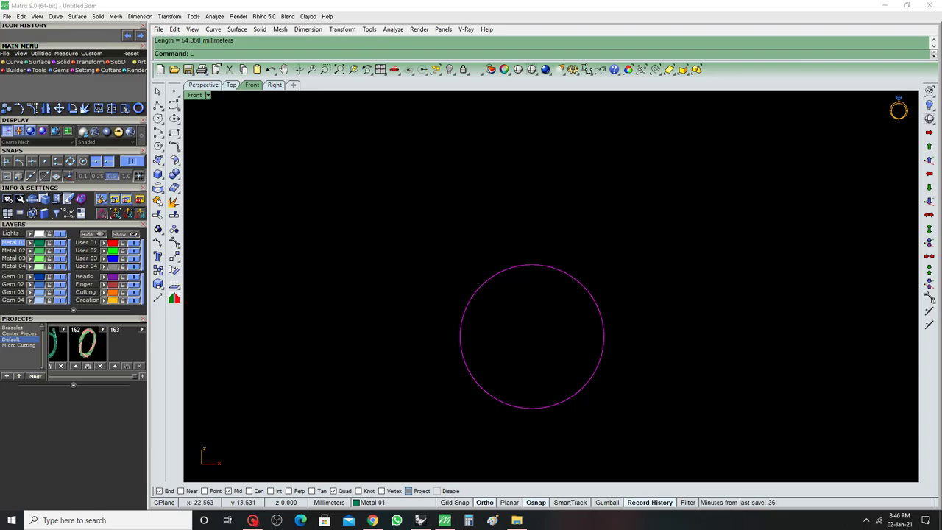
Draw a straight line starting at the circle's centre
key(Return)
click(532, 336)
key(ctrl+F4)
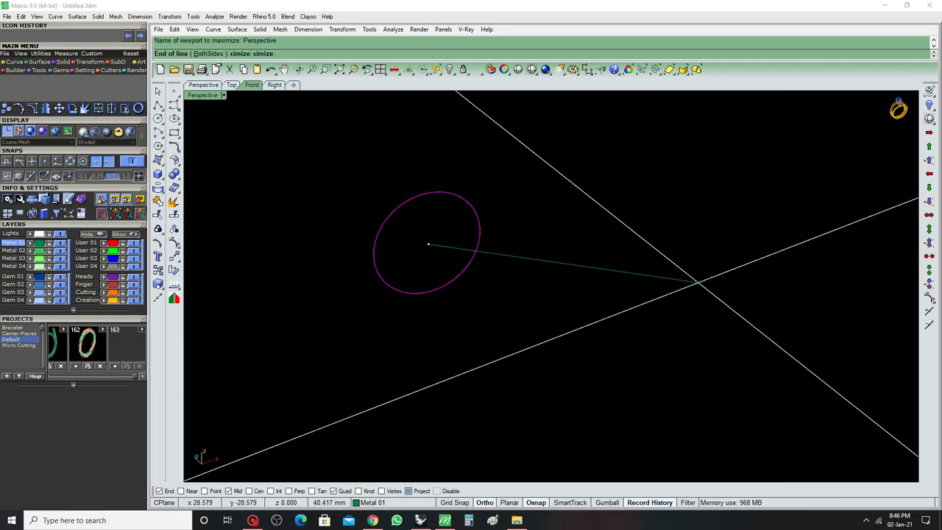
mouse_move(697, 281)
right_down()
mouse_move(684, 284)
mouse_move(708, 282)
mouse_move(604, 316)
mouse_move(657, 229)
right_up()
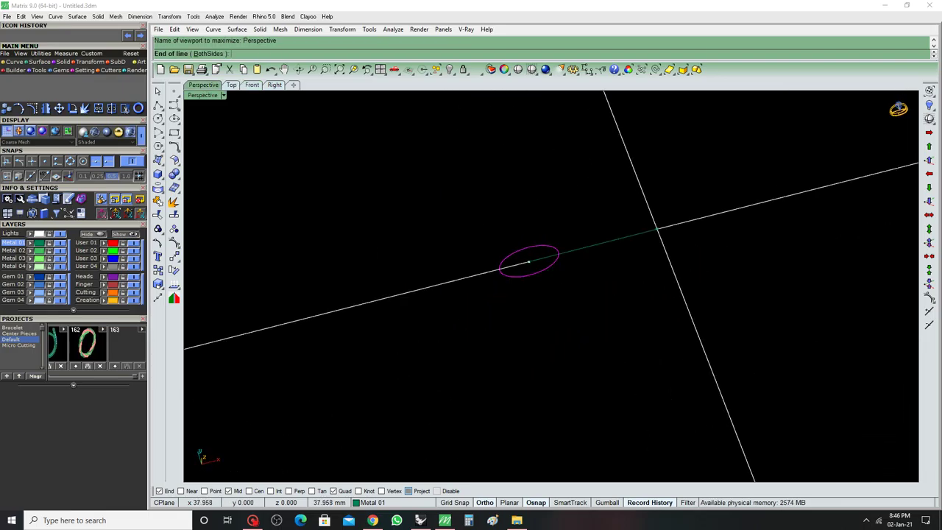
click(710, 215)
Move the line from its midpoint to the origin (0)
click(708, 216)
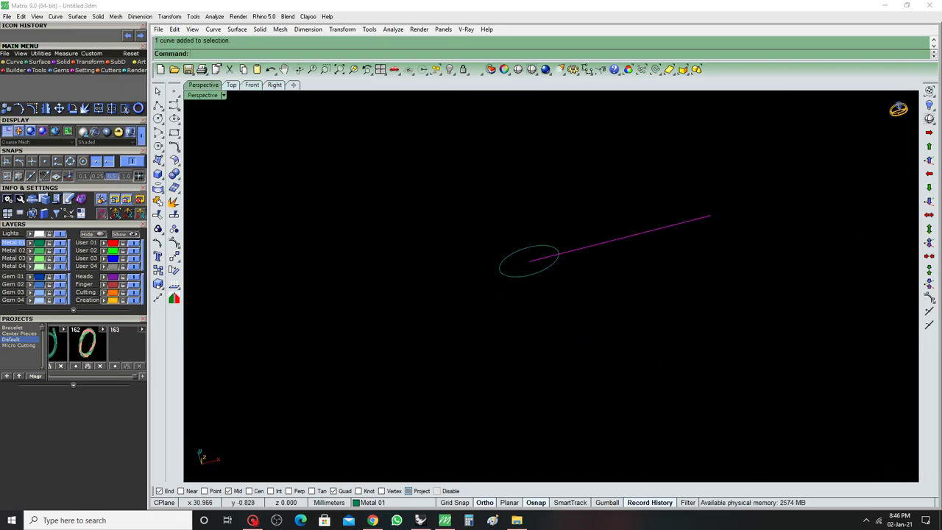
text(M)
key(Return)
click(621, 237)
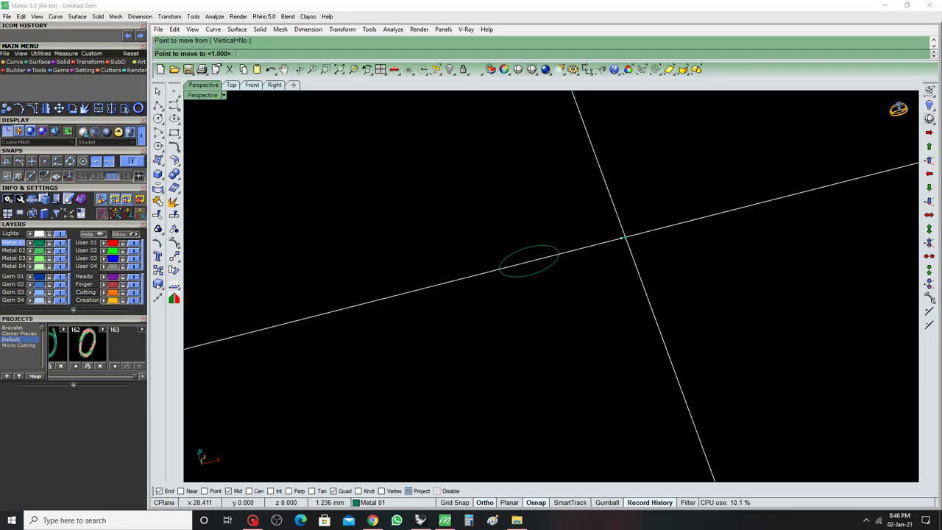
text(0)
key(Return)
Hide the circle so only the line remains visible
right_drag(553, 221, 515, 243)
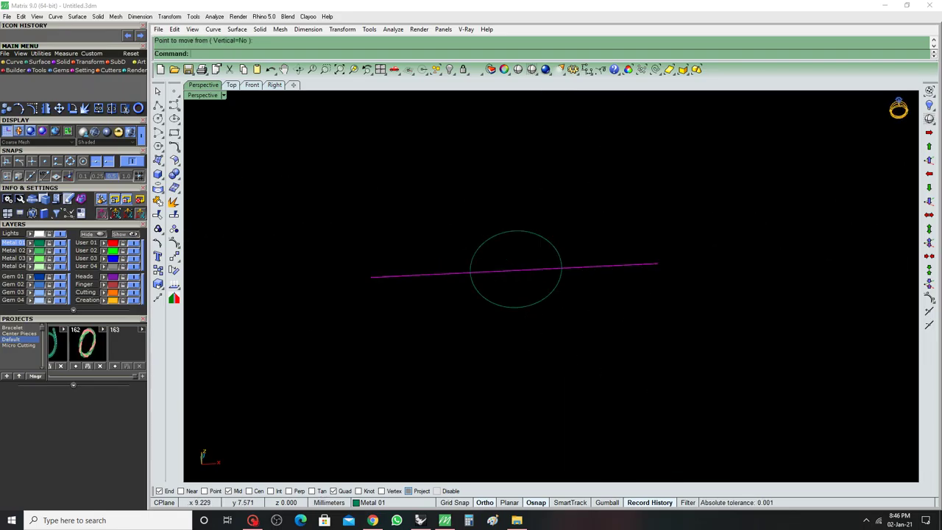
click(515, 231)
key(ctrl+h)
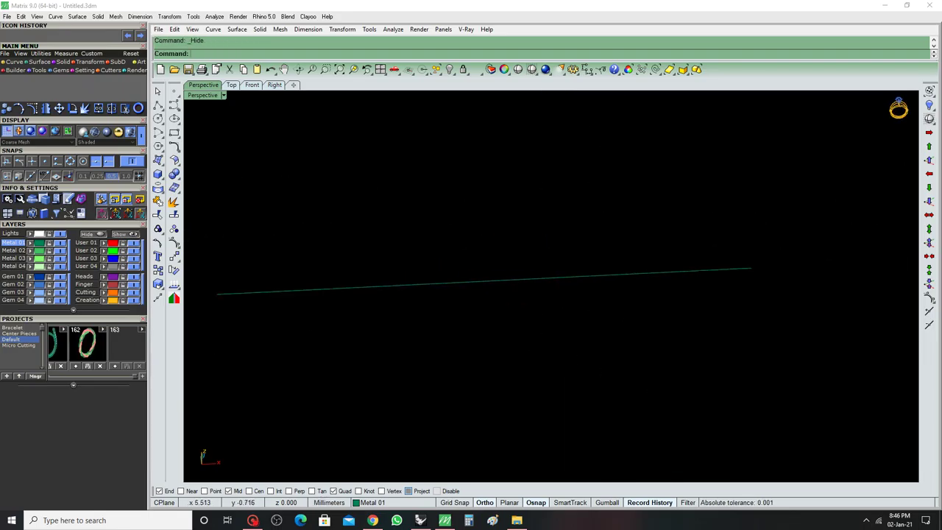
Draw a 2.5-diameter circle centred on the line in the Right view
click(158, 118)
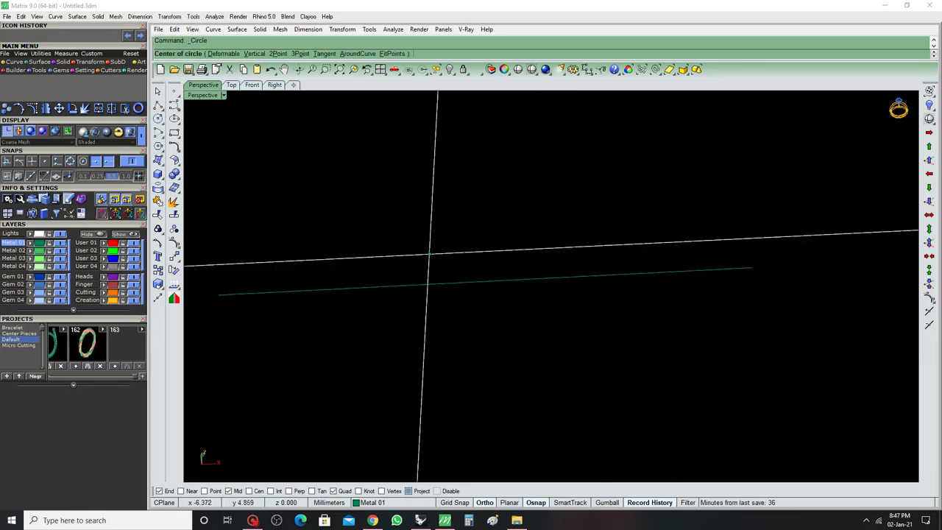
text(0)
click(466, 281)
key(ctrl+F3)
text(2)
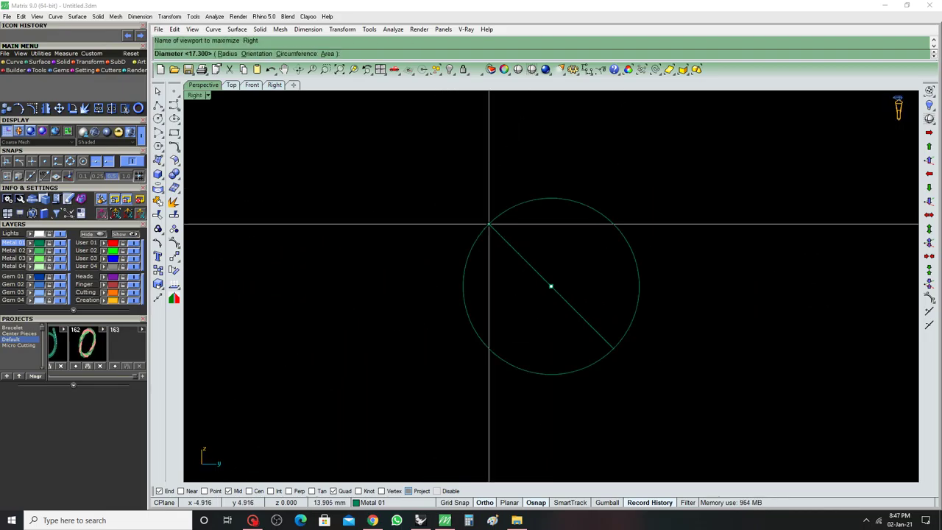
click(550, 256)
scroll(582, 221, up, 3)
Scale the circle one-way from its centre to its top quadrant, making a 1.00-high ellipse
click(578, 319)
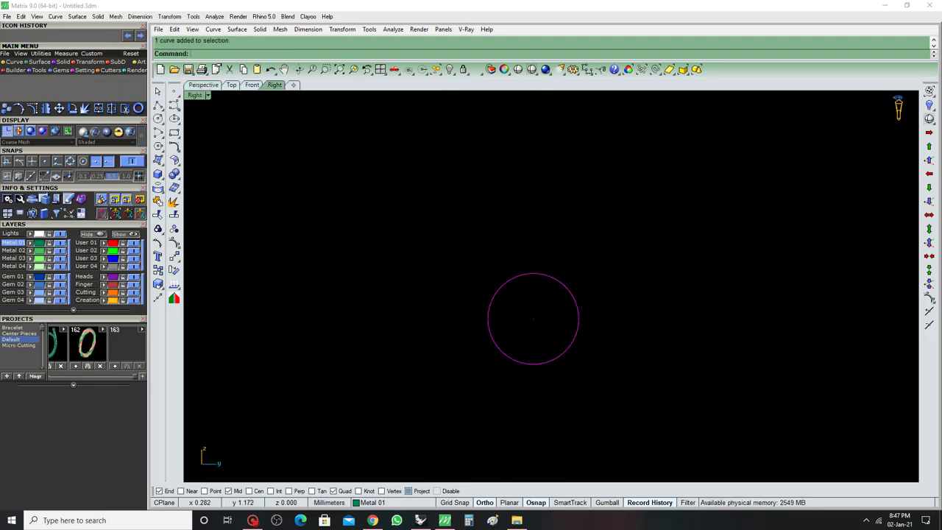
click(486, 318)
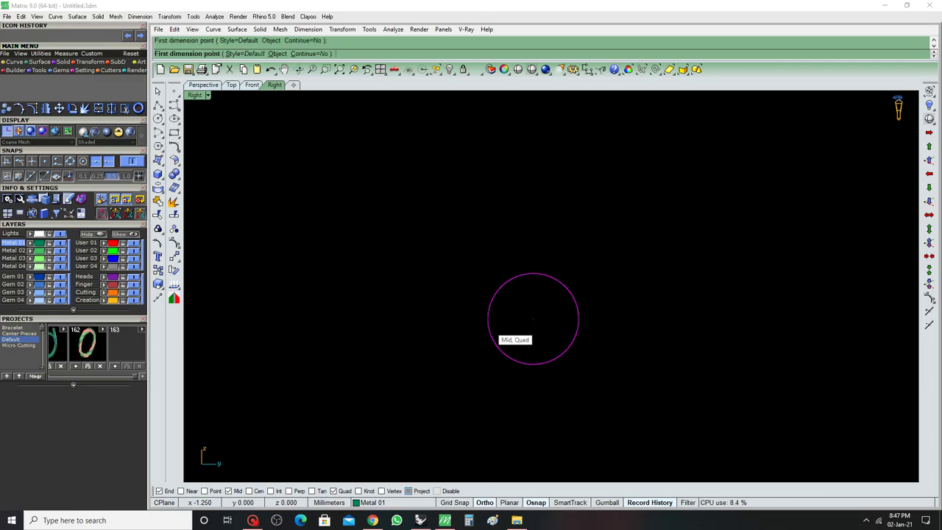
click(578, 319)
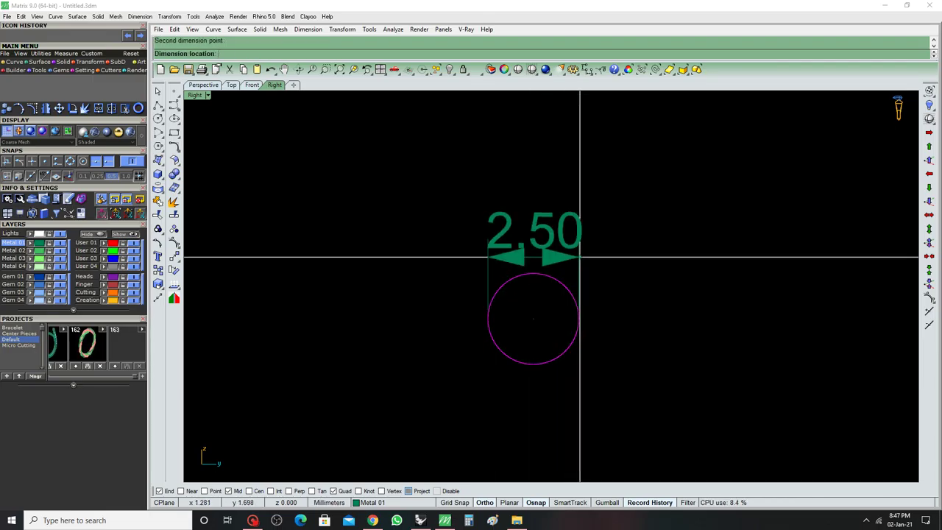
key(Escape)
click(534, 318)
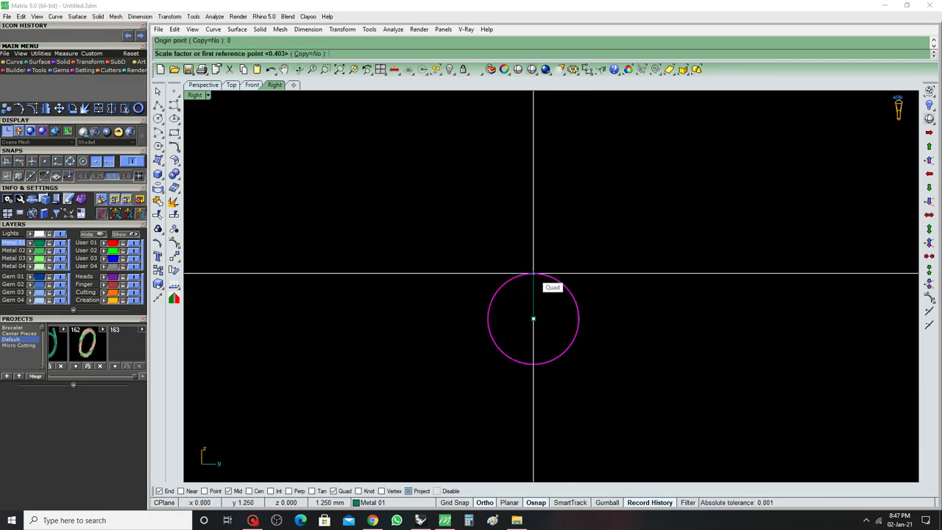
click(533, 274)
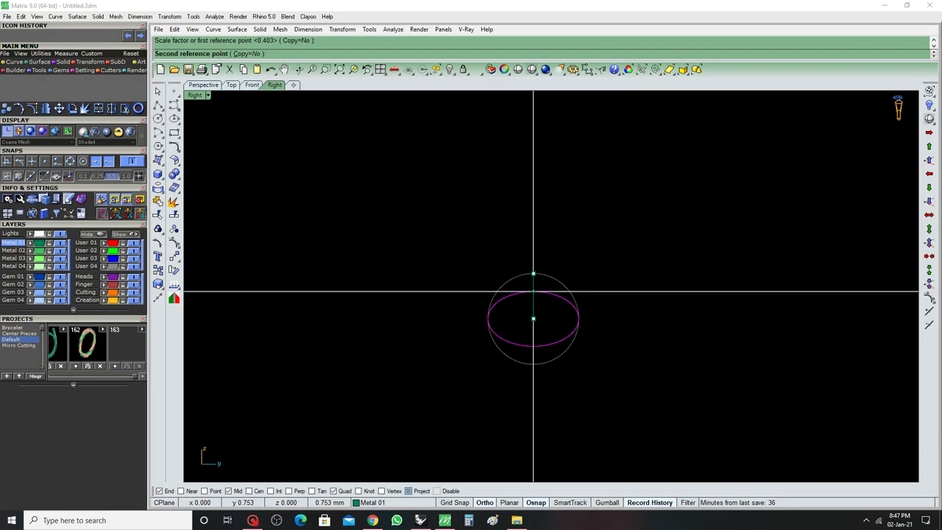
text(.5)
key(Return)
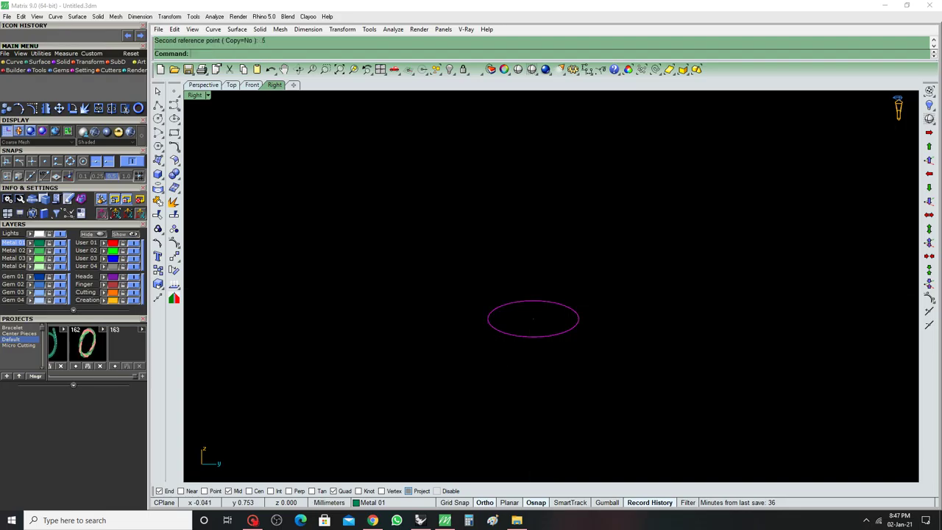
text(DA)
Check the ellipse's 2.50 × 1.00 size with aligned dimensions, then delete the dimensions
key(Return)
click(533, 300)
click(533, 337)
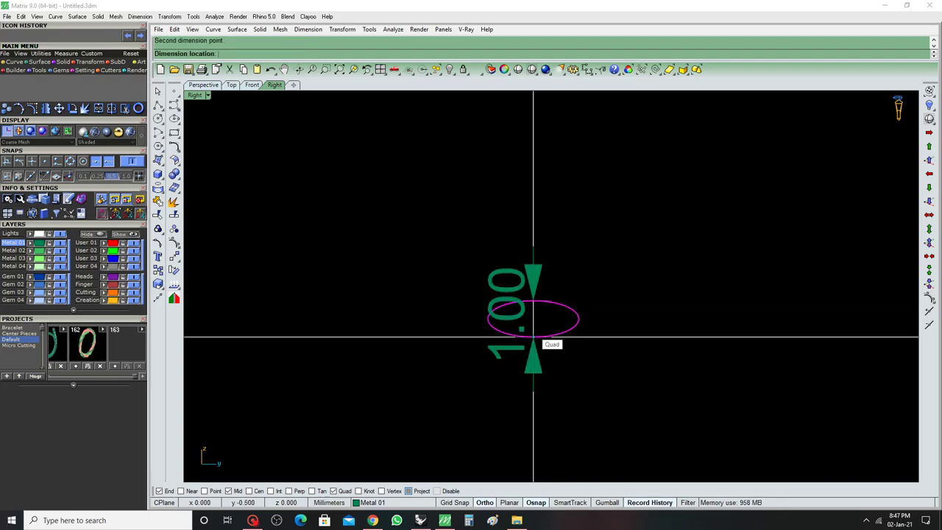
key(Return)
click(578, 319)
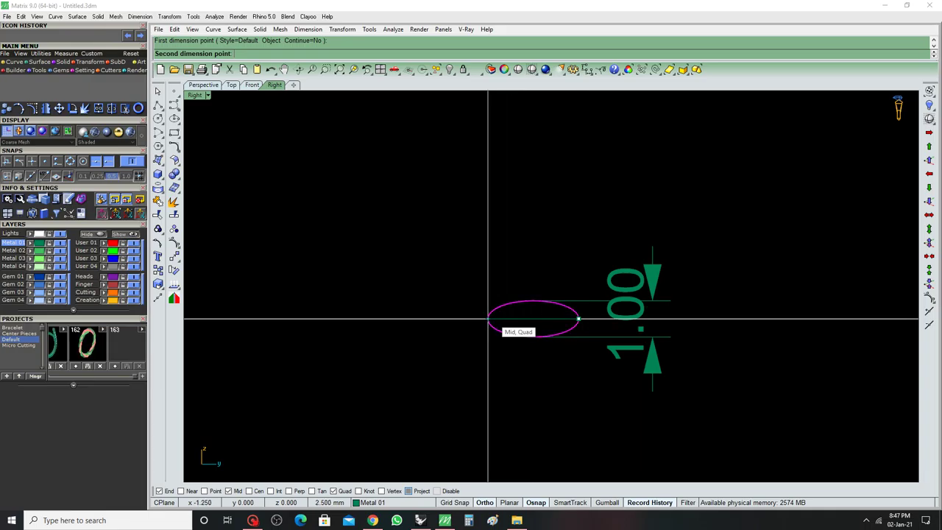
click(488, 319)
click(502, 276)
key(ctrl+z)
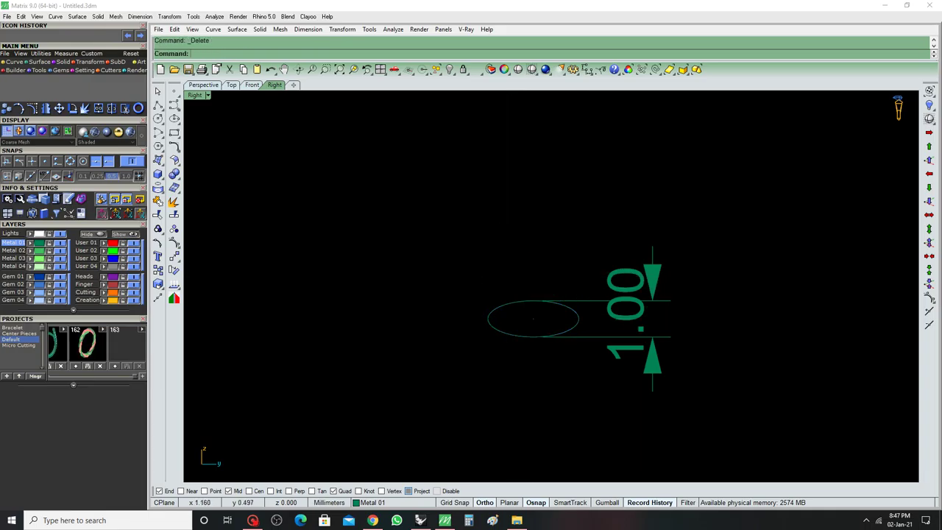
click(626, 302)
key(Delete)
key(ctrl+F4)
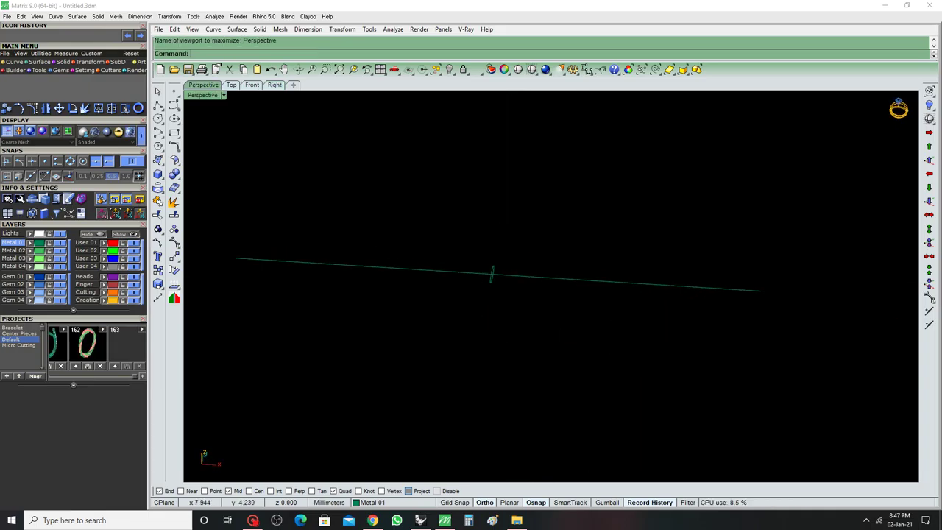
Make User 01 current and draw a BothSides line, 2.5 each way, across the axis line's right end
key(ctrl+F1)
click(529, 289)
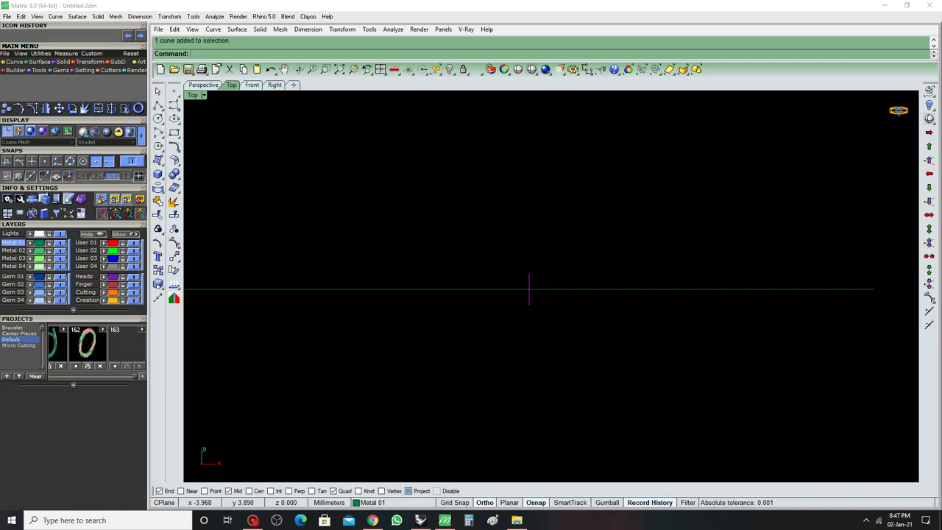
click(86, 242)
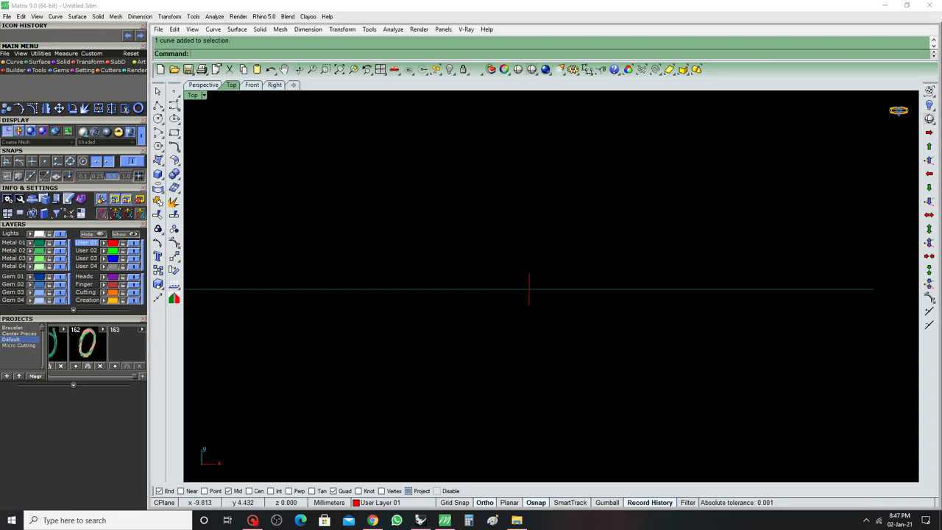
text(L)
key(Return)
click(806, 298)
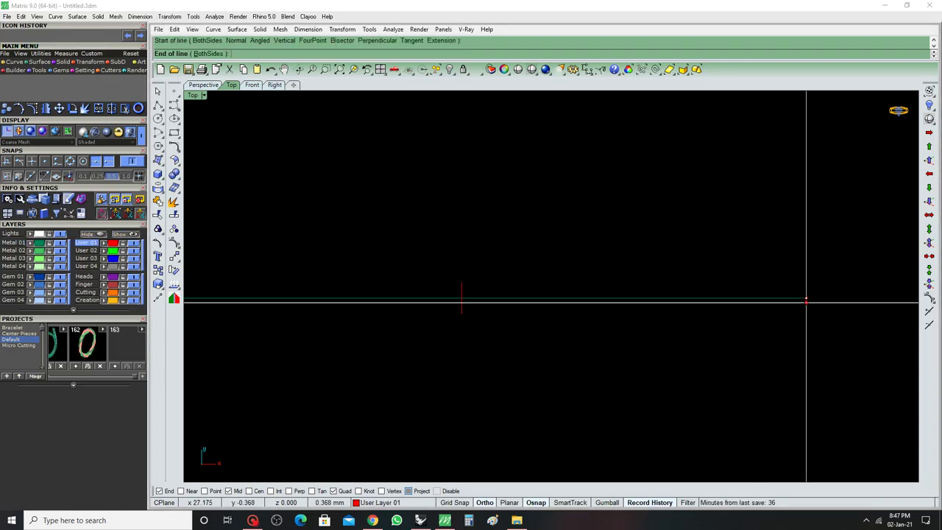
text(b)
key(Return)
text(2.5/)
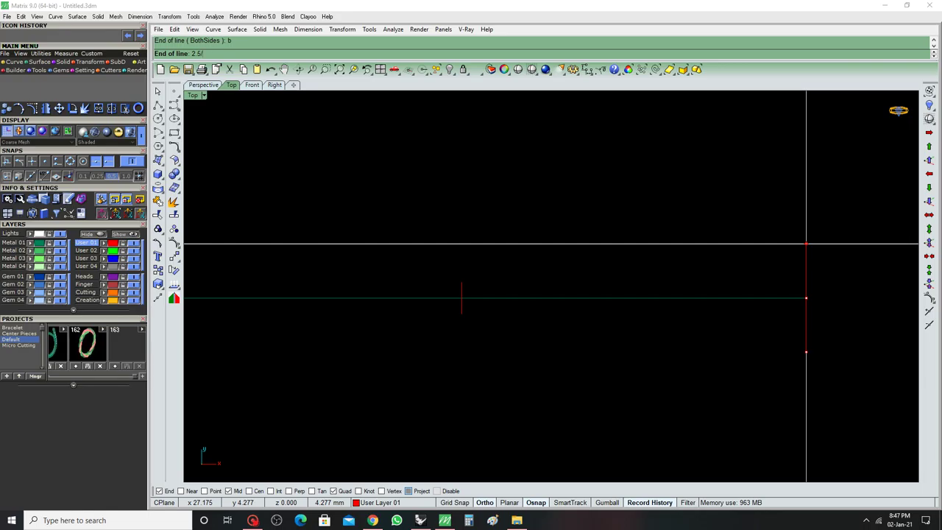
key(Return)
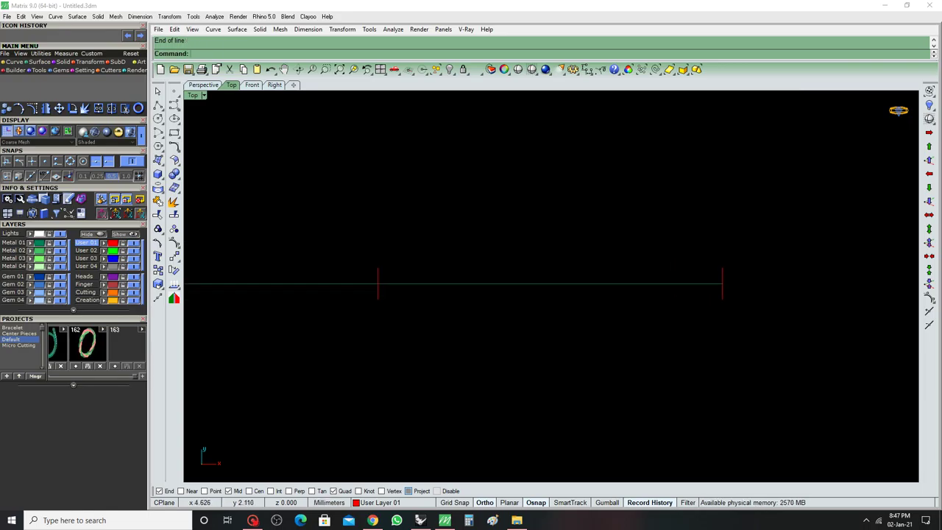
mouse_move(403, 267)
right_down()
mouse_move(416, 256)
mouse_move(473, 256)
right_up()
scroll(474, 256, down, 3)
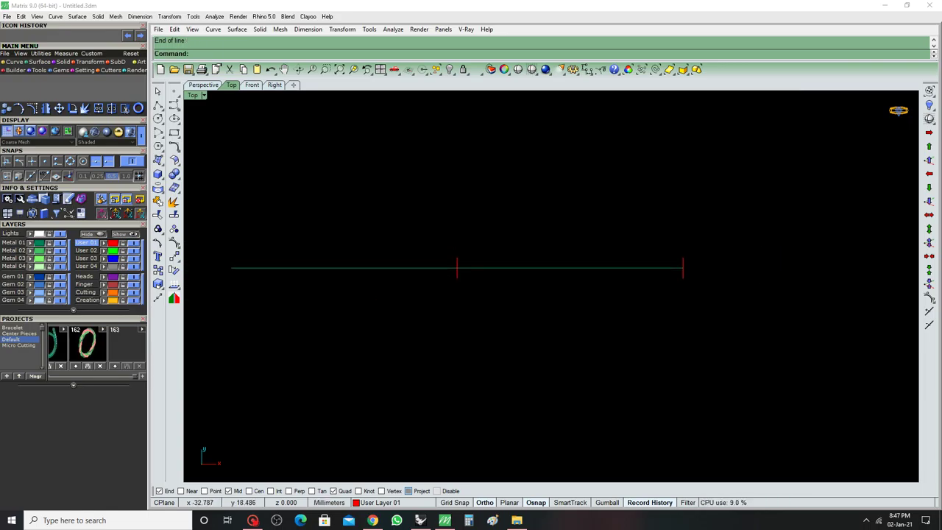
click(176, 108)
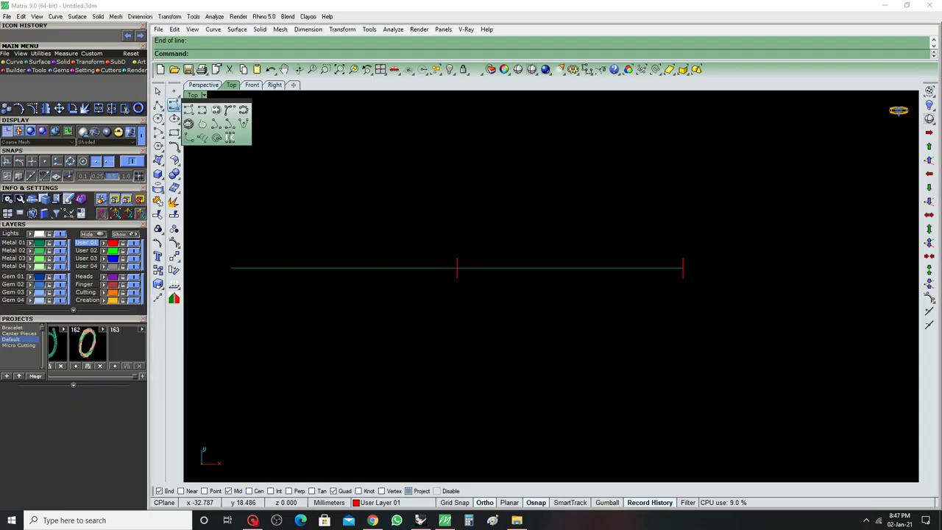
Wind a helix AroundCurve on the green axis line, radius 1.25 picked at the short line's end
click(216, 137)
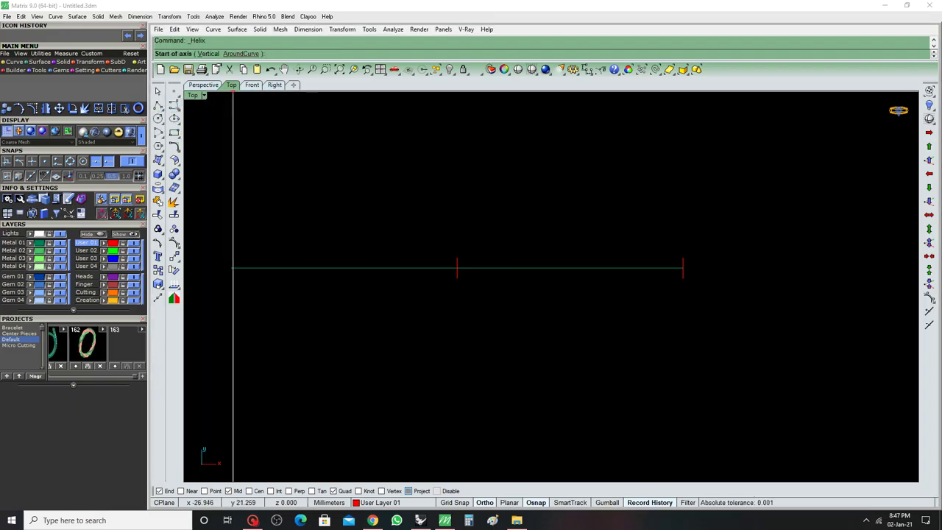
click(241, 53)
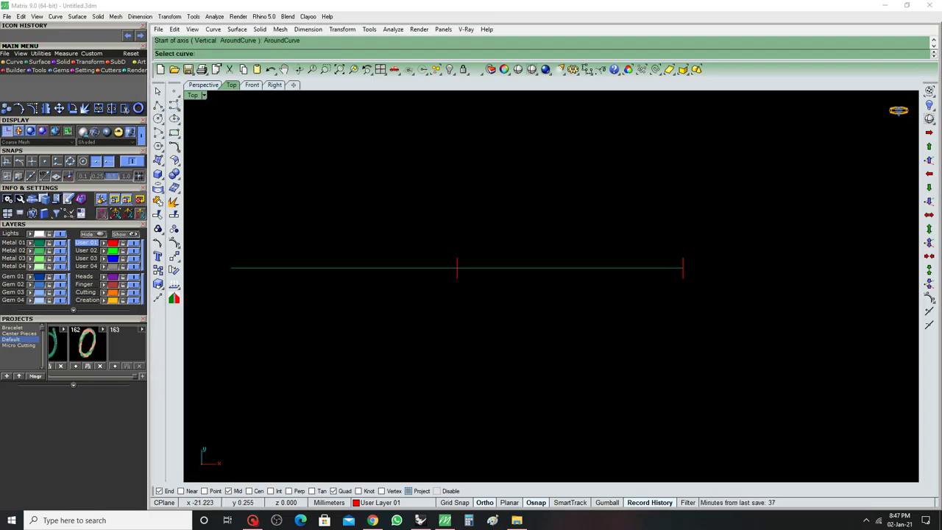
click(280, 268)
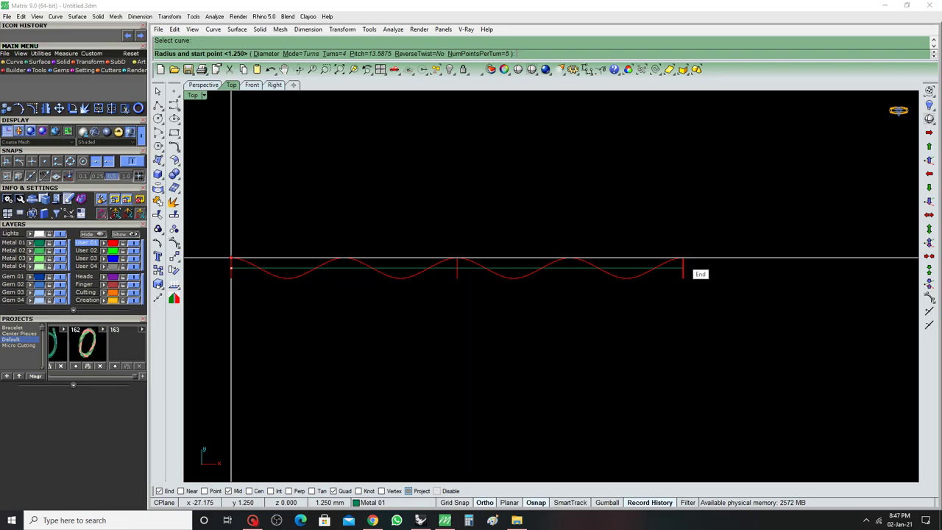
click(683, 266)
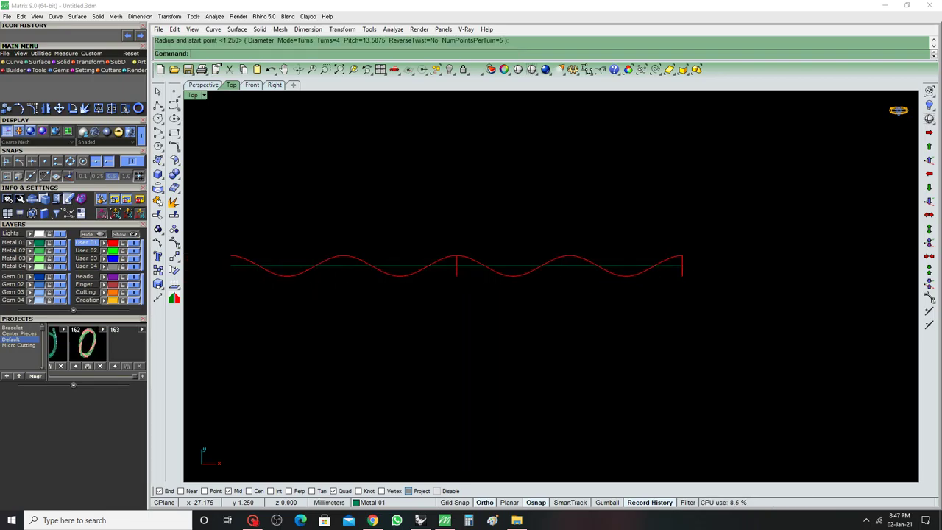
key(ctrl+F4)
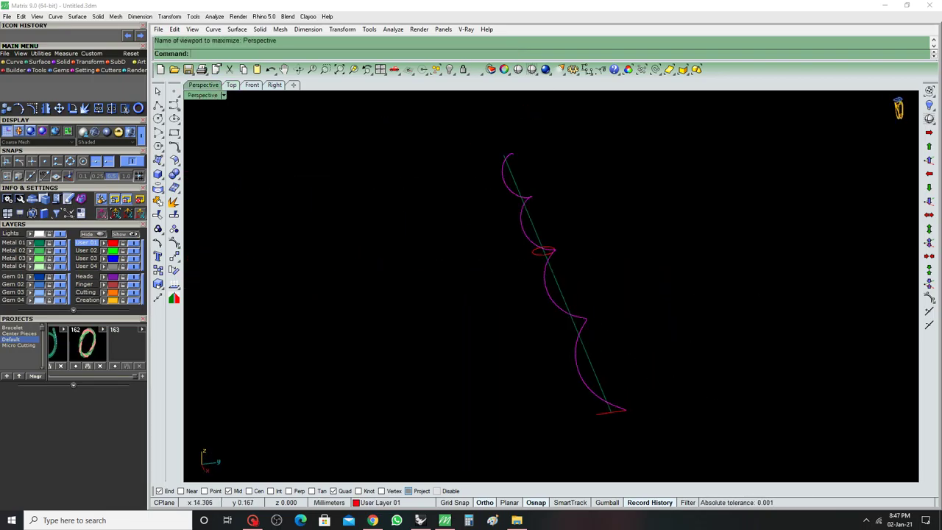
click(695, 286)
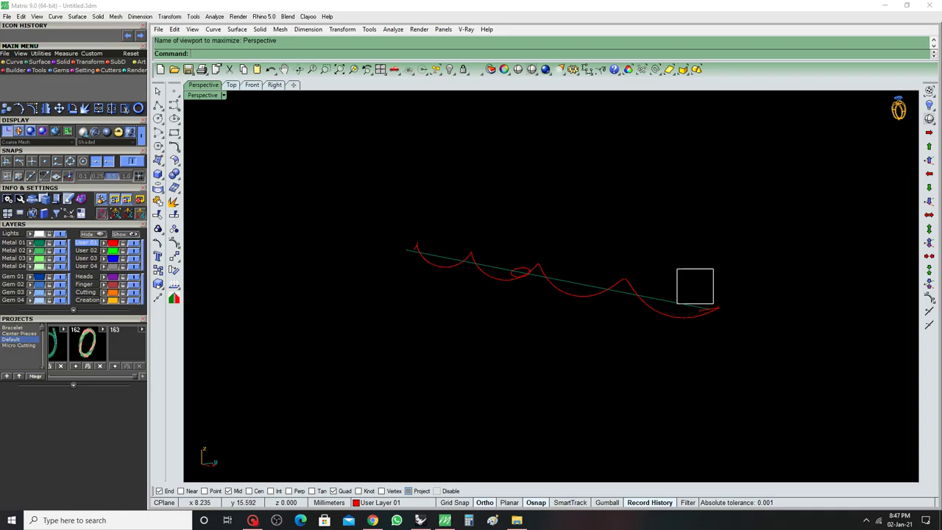
right_drag(694, 286, 662, 294)
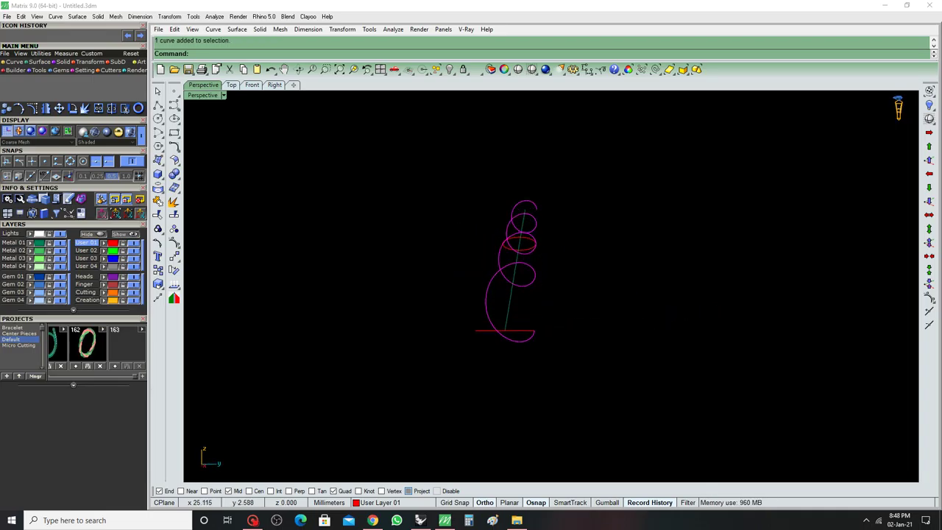
Polar-array the helix in the Right view about origin 0: 3 items over 360°
key(ctrl+F3)
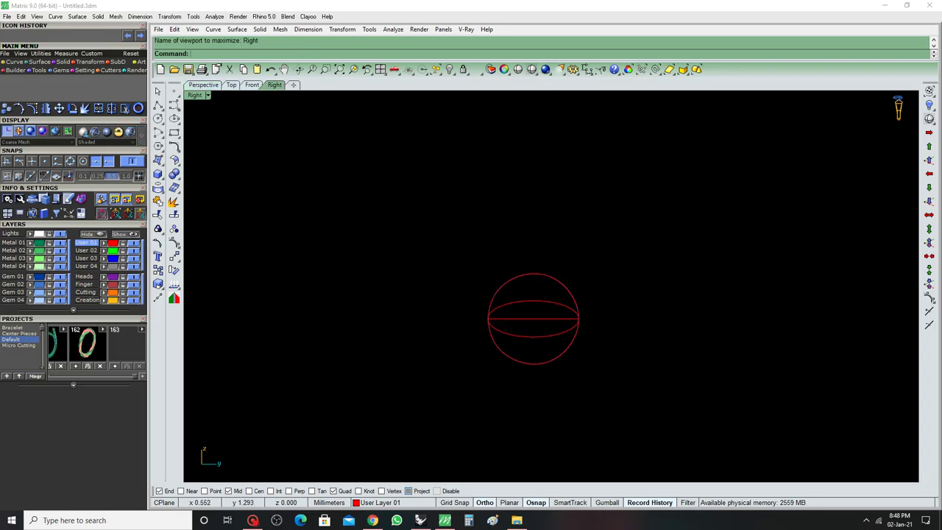
click(544, 274)
click(174, 256)
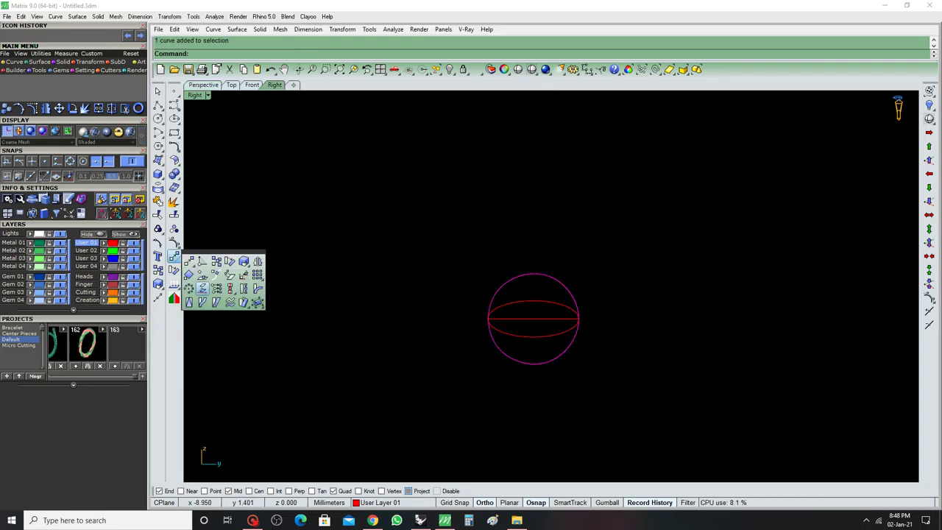
click(189, 288)
text(0)
key(Return)
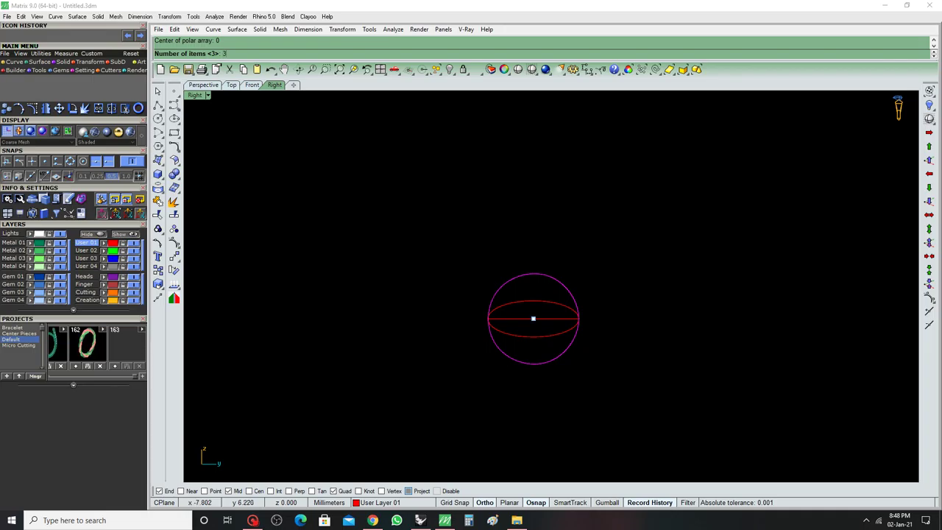
key(Return)
key(Return)
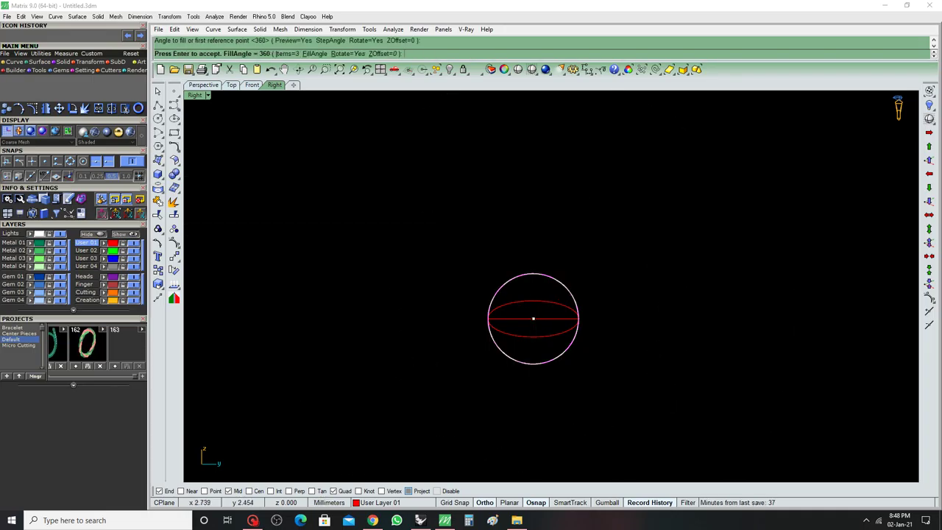
key(Return)
key(ctrl+F4)
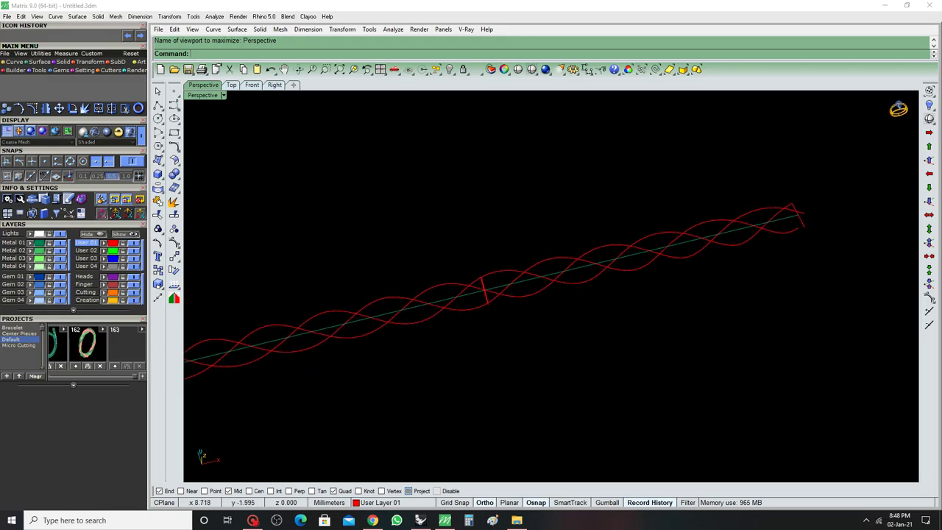
Recolour one helix green and rotate the Perspective view to check the three strands
key(Left)
key(Left)
key(Left)
click(563, 261)
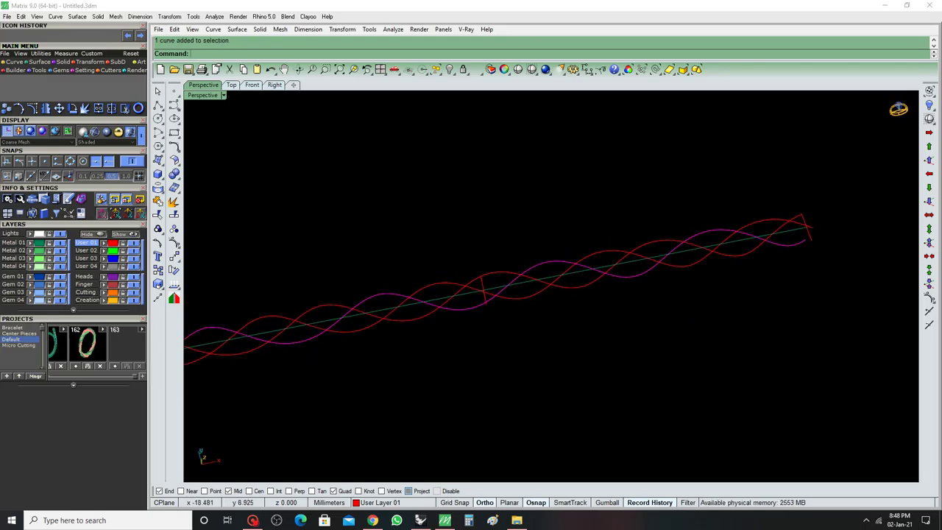
key(Escape)
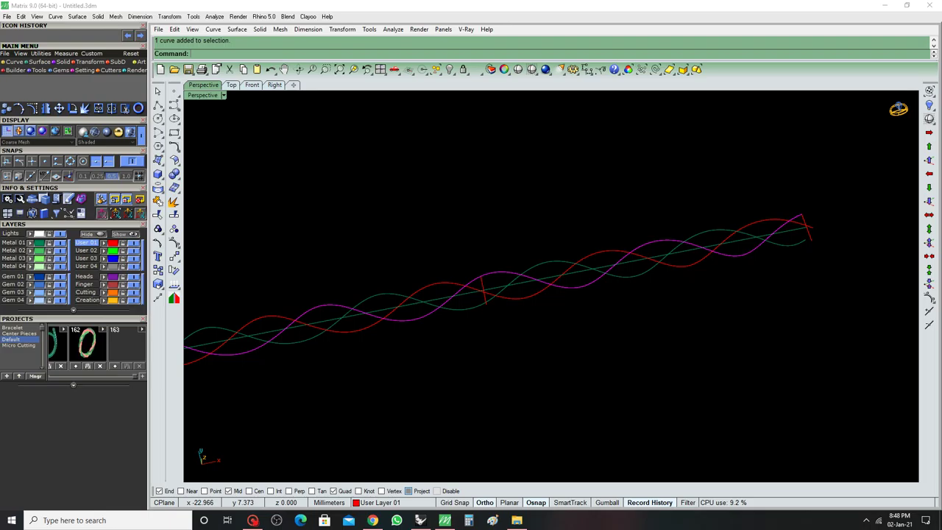
key(Right)
key(Right)
key(Right)
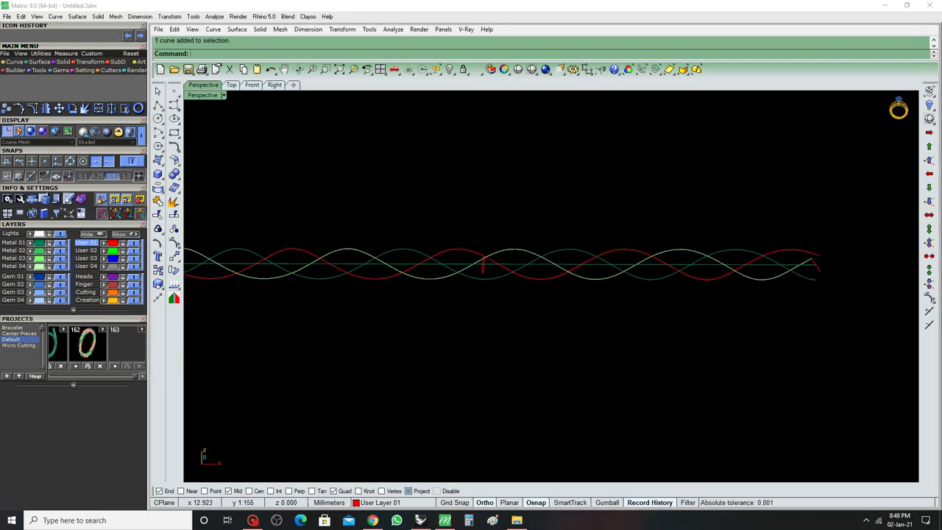
key(Left)
key(Left)
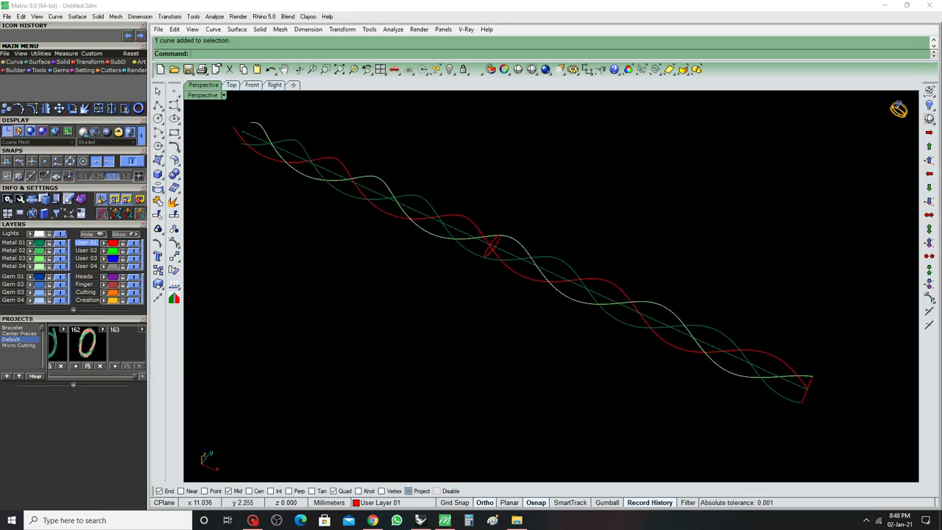
key(Left)
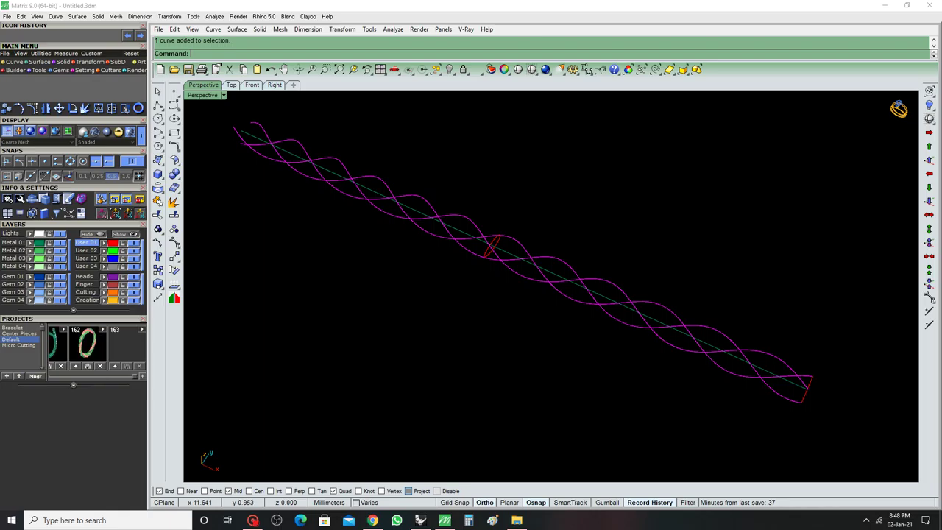
key(Left)
key(Left)
key(Left)
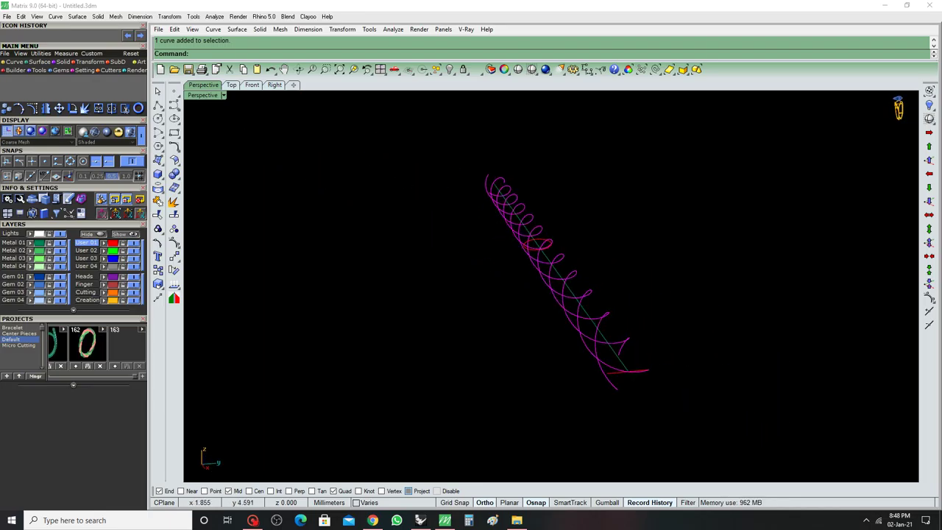
key(ctrl+F3)
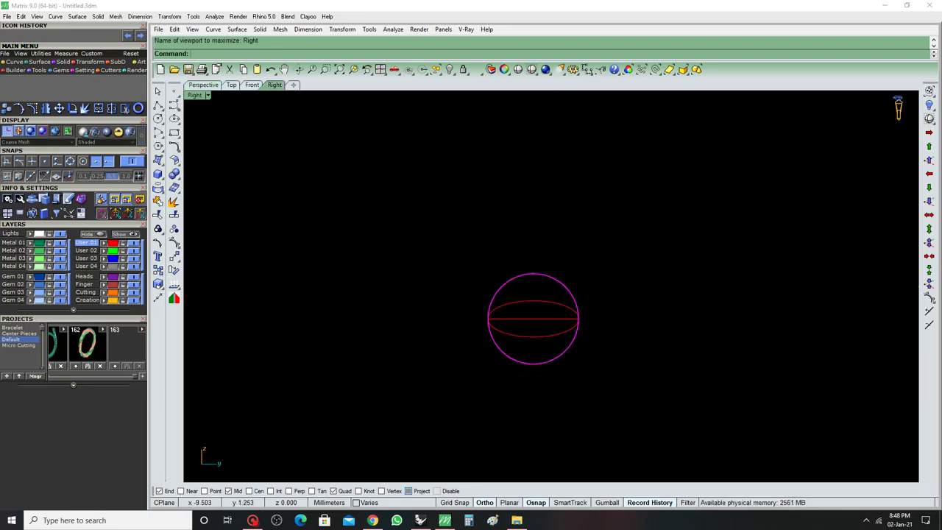
Scale1D the three helices from origin 0 in the Right view, flattening them to the 2.50 × 1.00 ellipse
click(157, 284)
click(200, 288)
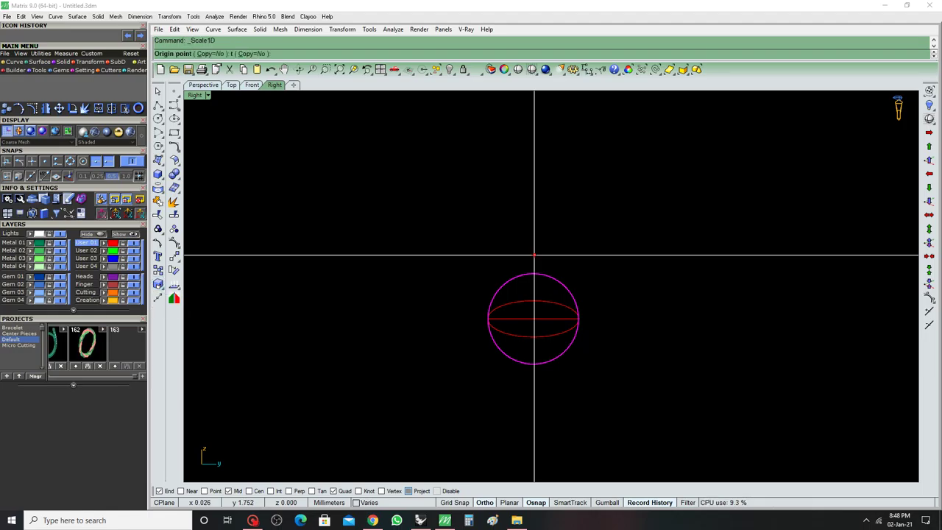
text(0)
key(Return)
scroll(559, 245, up, 2)
scroll(559, 182, up, 2)
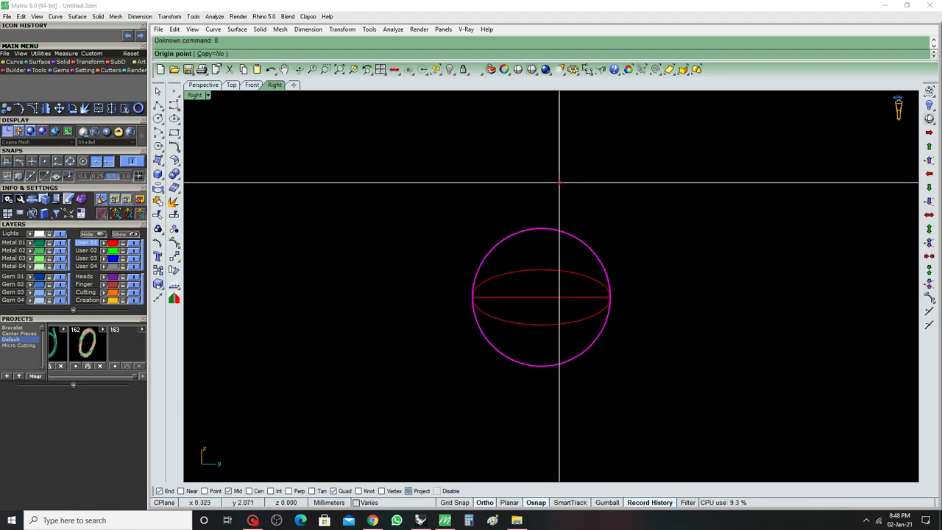
text(0)
key(Return)
click(541, 130)
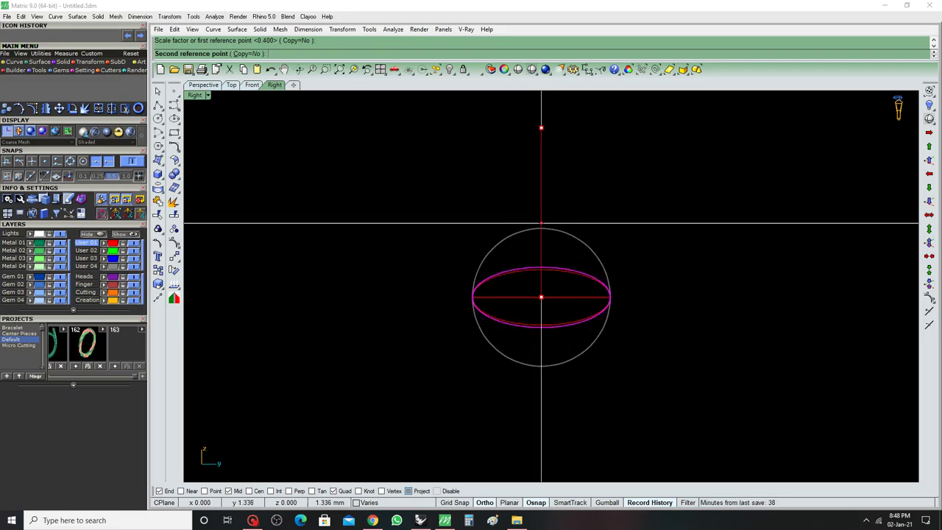
click(541, 228)
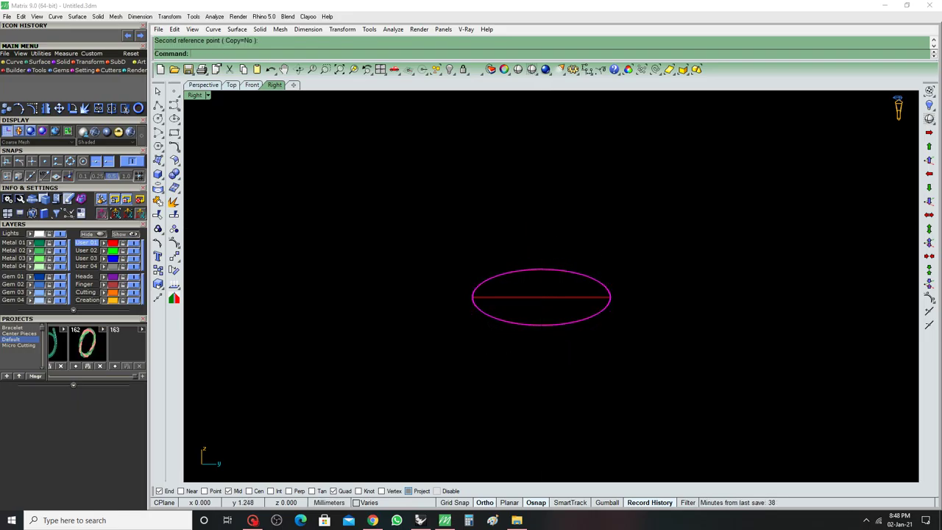
scroll(540, 297, up, 2)
scroll(541, 298, up, 3)
click(203, 84)
right_drag(552, 280, 471, 272)
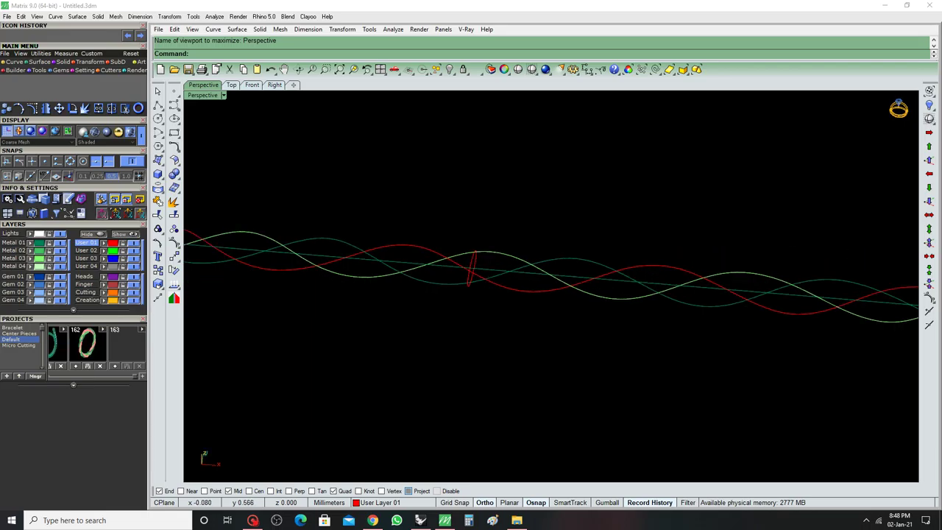
Select the small red axis curve and set Metal 01 as the current layer
click(471, 268)
scroll(464, 242, down, 5)
mouse_move(471, 251)
right_down()
mouse_move(442, 253)
mouse_move(441, 265)
mouse_move(457, 265)
mouse_move(397, 268)
mouse_move(398, 305)
mouse_move(397, 261)
right_up()
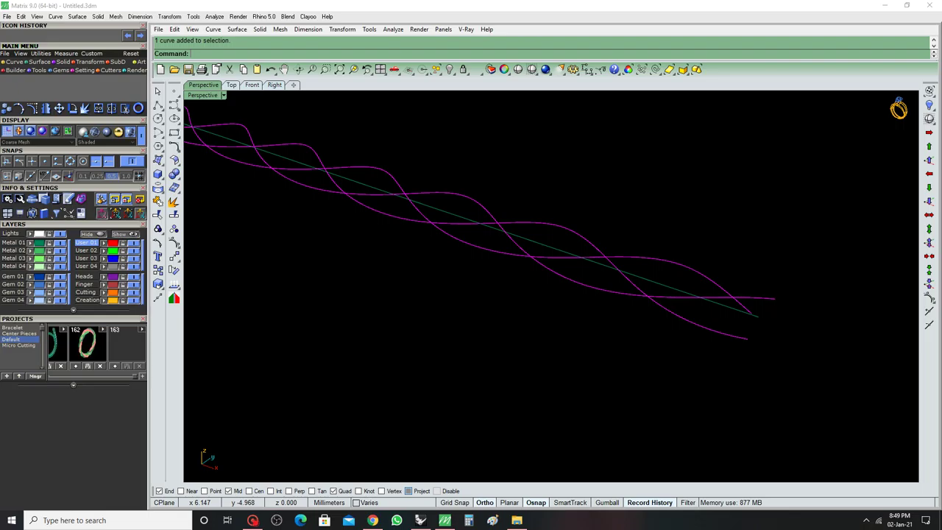
click(13, 242)
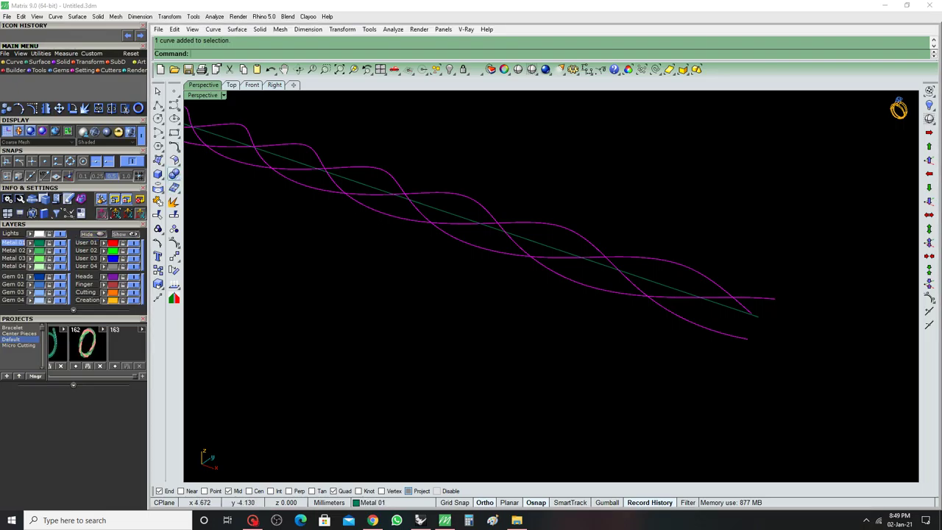
click(174, 174)
Build pipes of radius 0.5 along the three selected helix curves
click(157, 174)
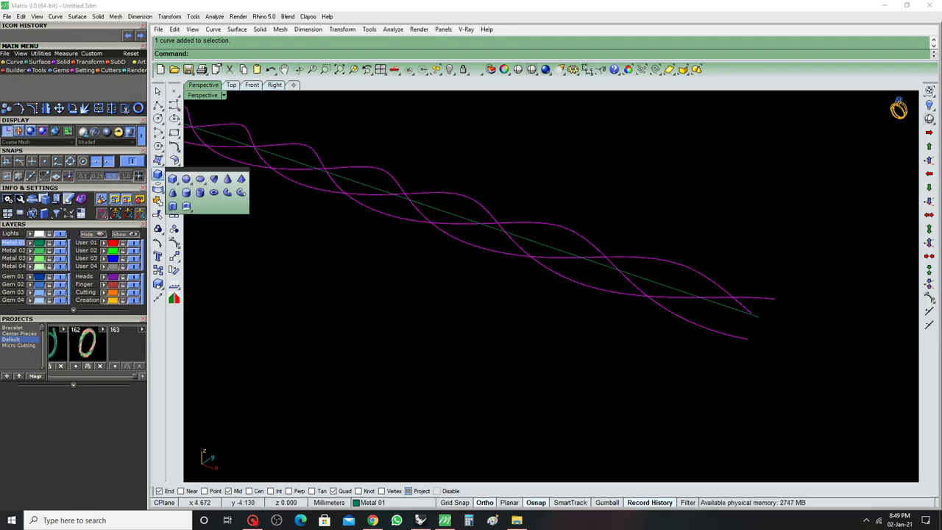
click(228, 192)
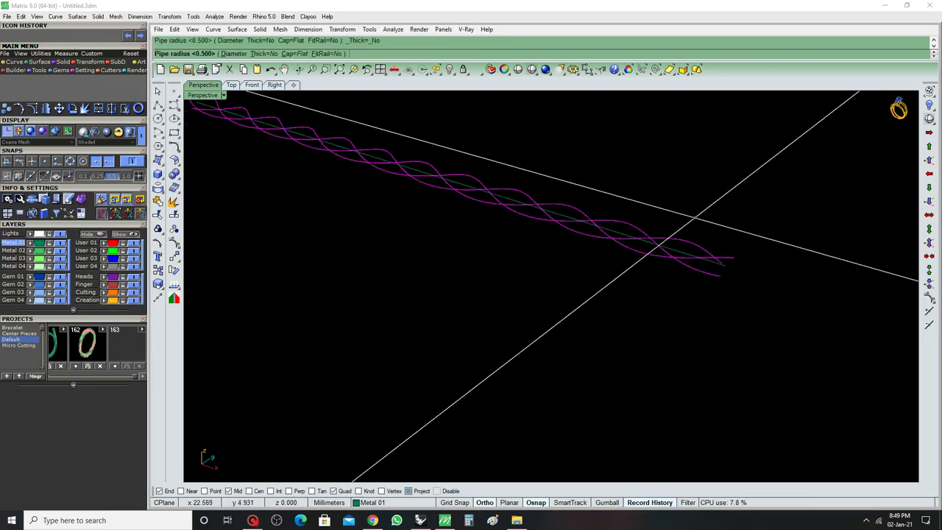
scroll(456, 177, down, 2)
scroll(484, 189, up, 2)
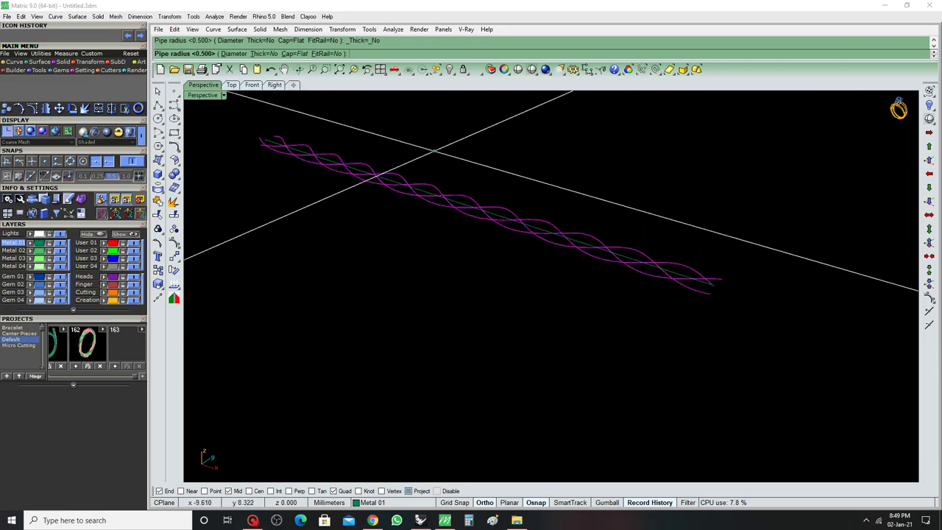
key(Return)
key(Return)
key(Return)
Preview the new pipes shaded and turn them to a long side view
scroll(457, 199, up, 1)
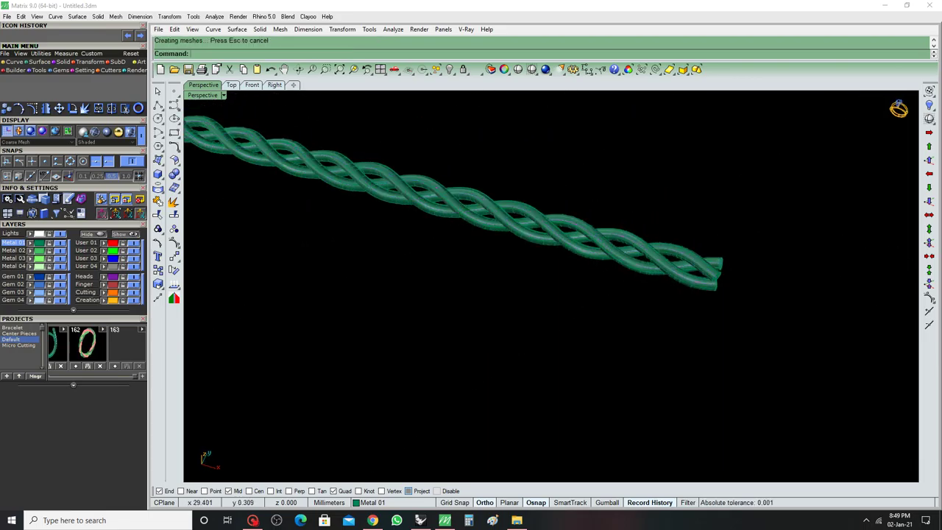
text(hade)
key(Return)
key(Left)
key(Left)
key(Left)
key(Left)
key(Left)
key(Left)
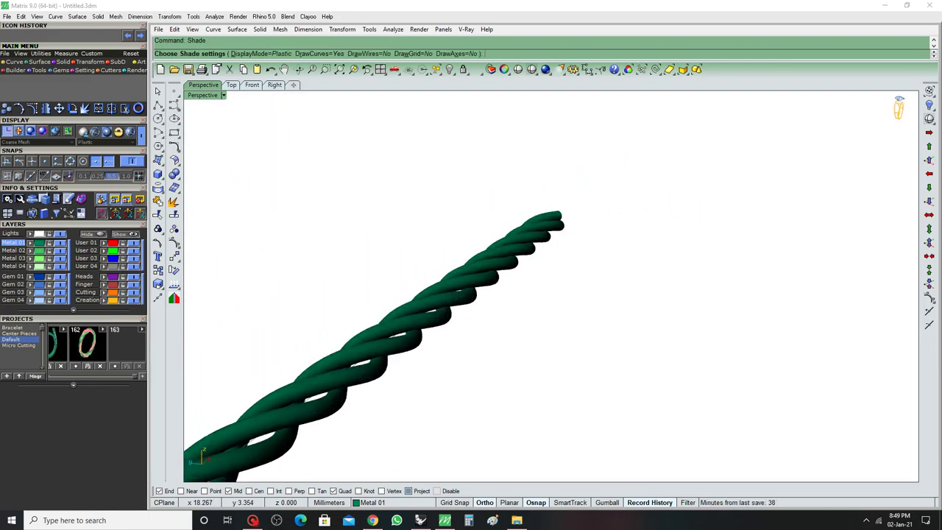
key(Left)
key(Left)
key(Left)
key(Left)
key(Left)
key(Left)
key(Left)
key(Left)
key(Left)
key(Left)
key(Left)
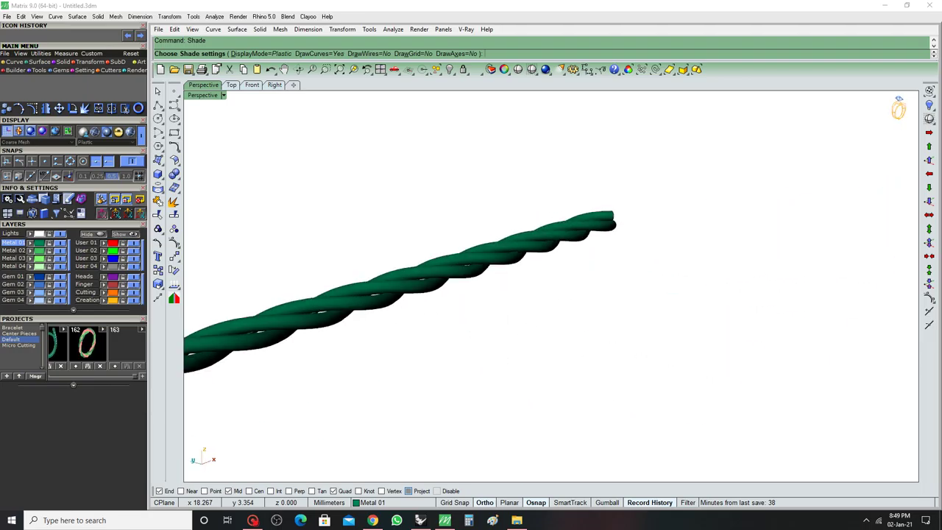
key(Left)
key(Left)
Select the helix curves inside the pipes and hide them
key(Left)
key(Left)
key(Escape)
key(Left)
key(Left)
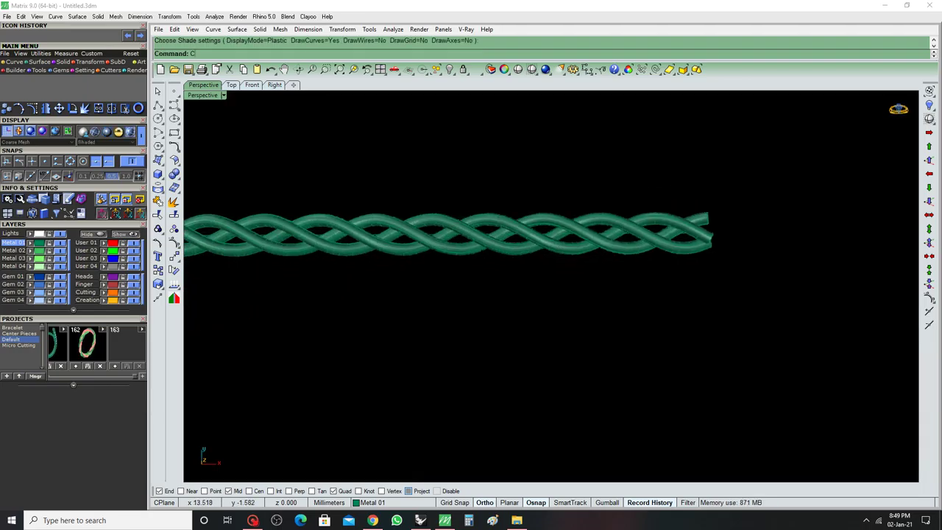
key(Return)
key(Escape)
key(Left)
key(Left)
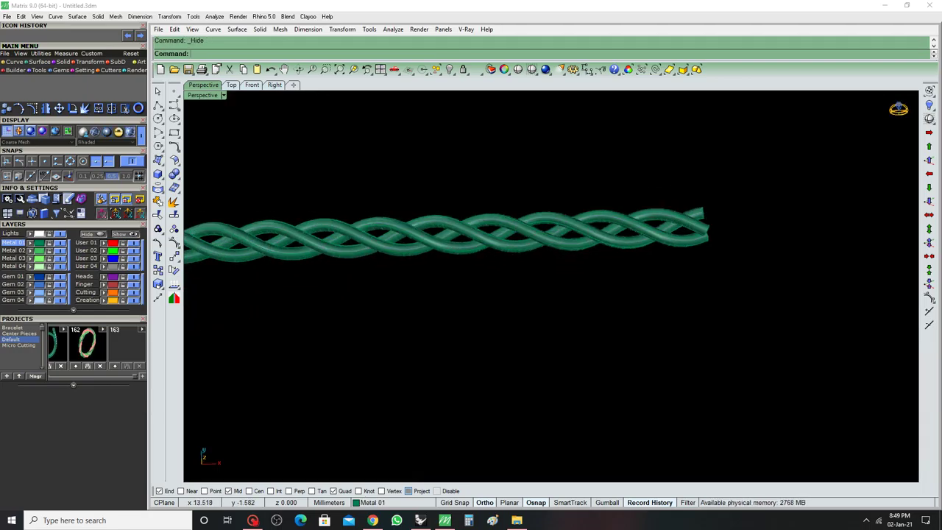
key(Left)
key(Left)
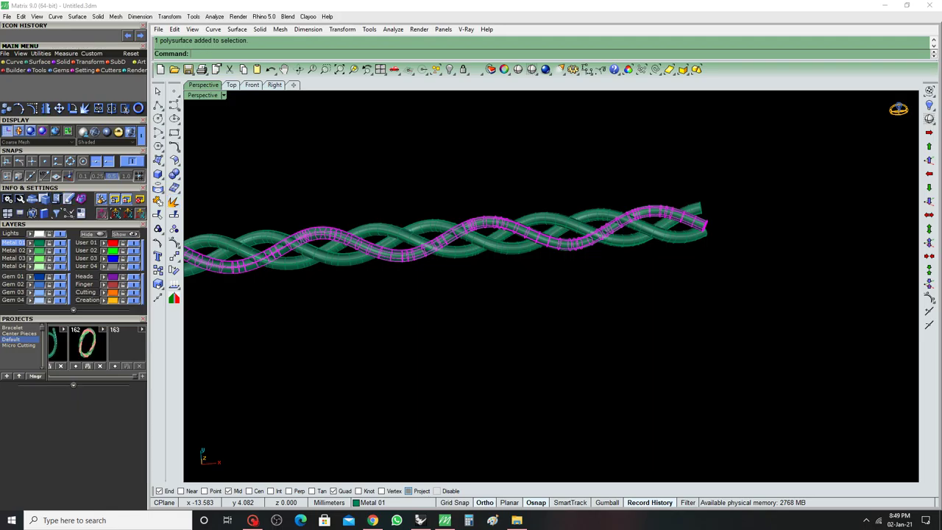
Move one pipe to the pink layer and group all three pipes together
key(Left)
key(Left)
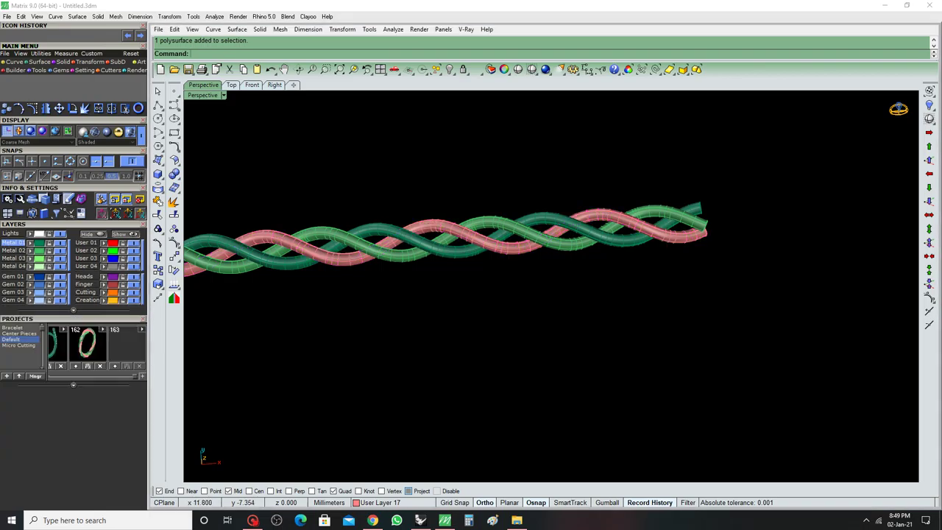
key(Left)
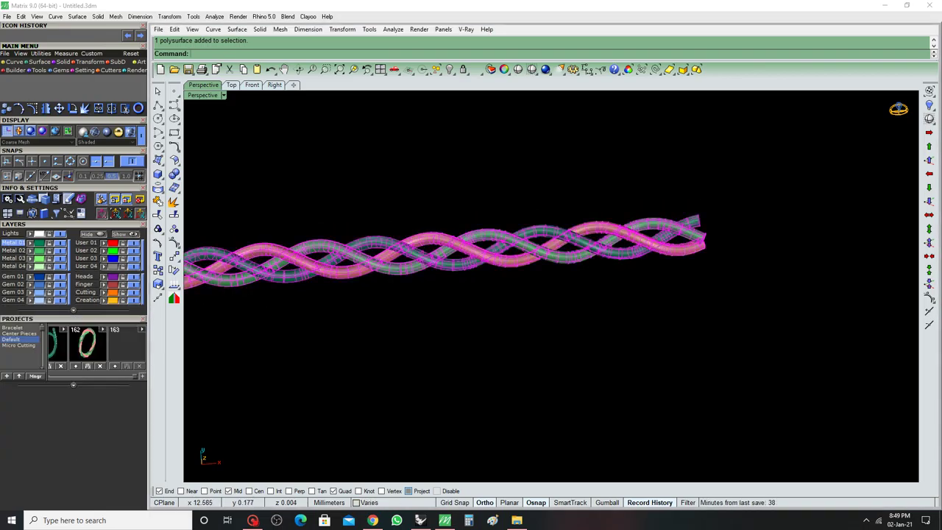
key(ctrl+g)
Deselect the grouped pipes and start ShowSelected to choose hidden objects
key(Escape)
key(Left)
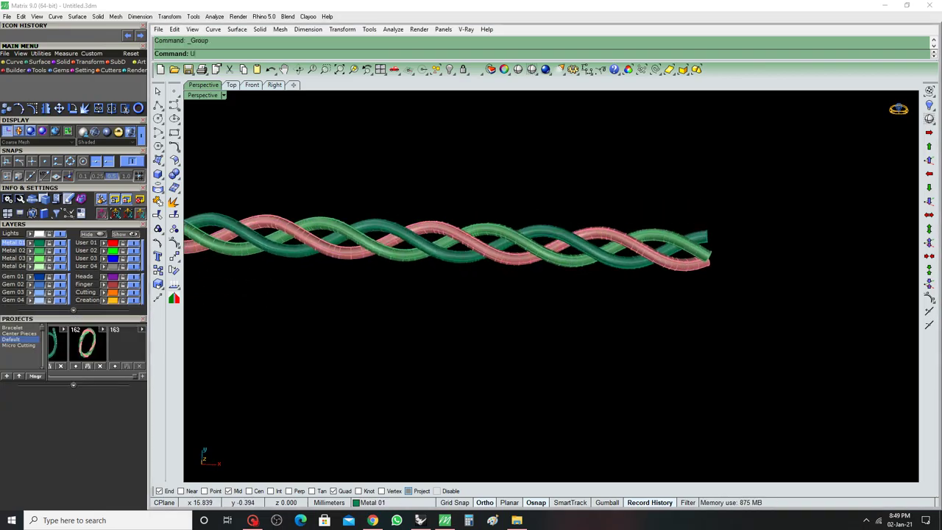
text(s)
key(Return)
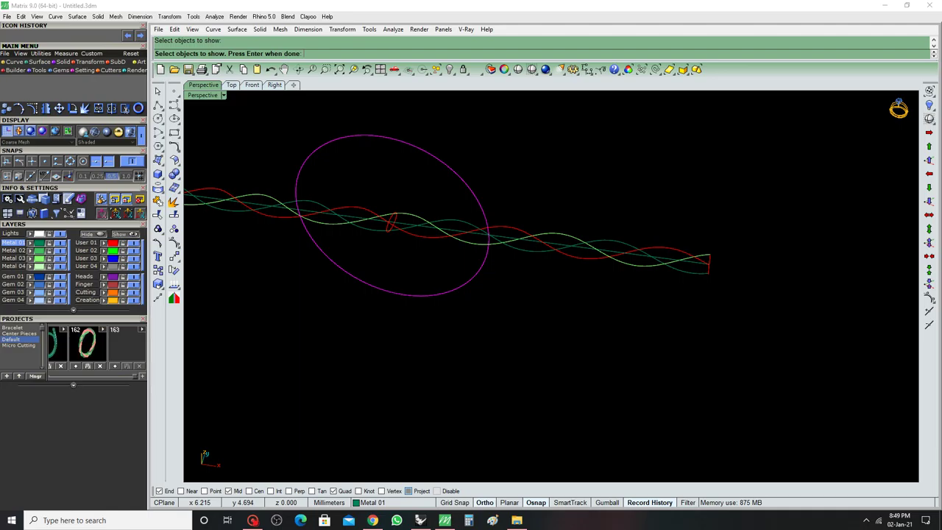
Show the circle and curves, ungroup the curves, and hide the helices while keeping the circle
key(Left)
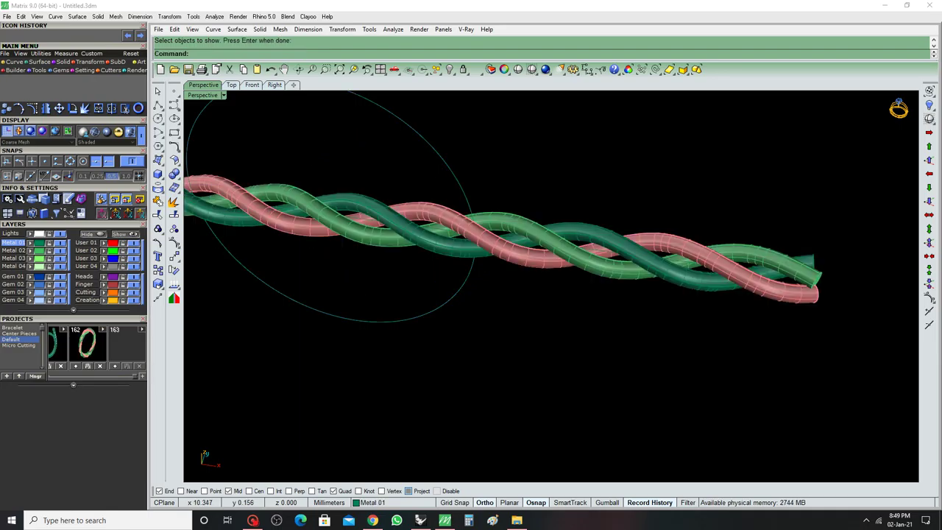
key(Return)
text(U)
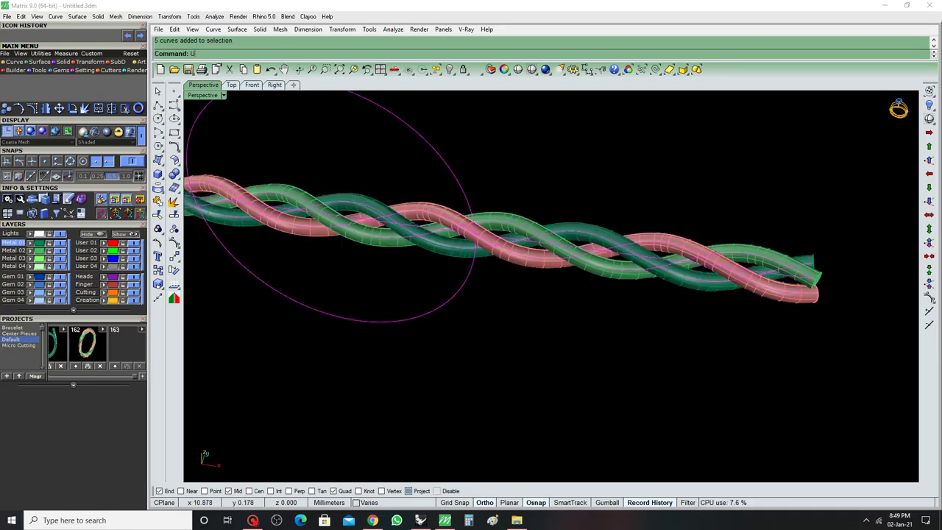
text(n)
key(Return)
ctrl+click(471, 235)
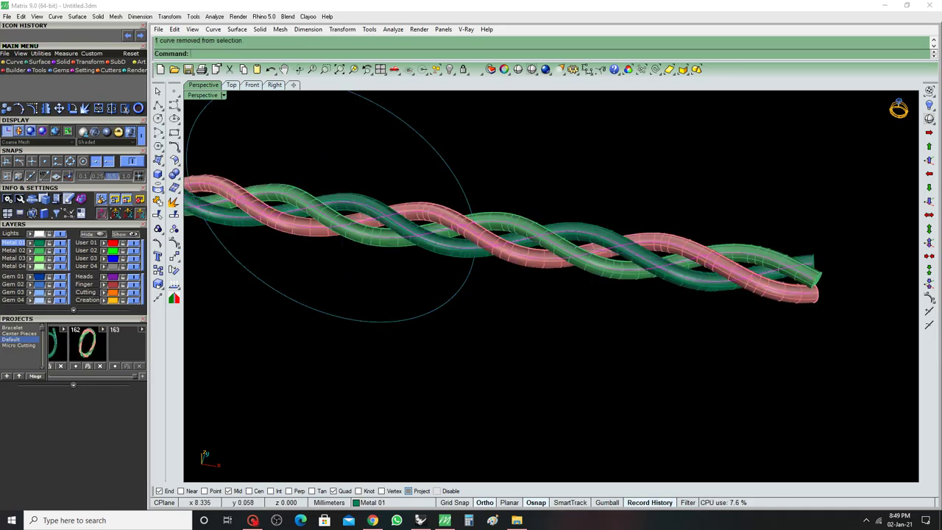
text(h)
key(Return)
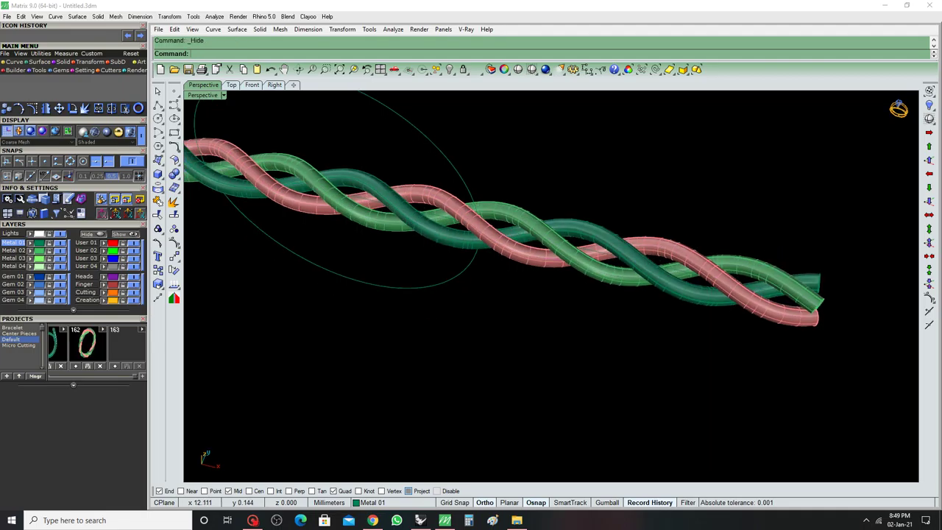
Hide the three pipes and preview the remaining axis line and circle shaded
key(ctrl+a)
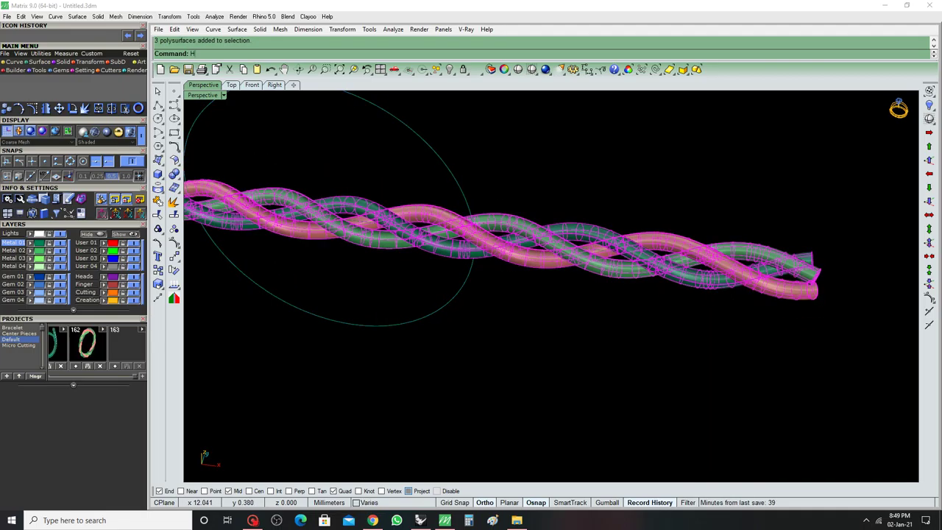
key(Return)
text(sh)
key(Return)
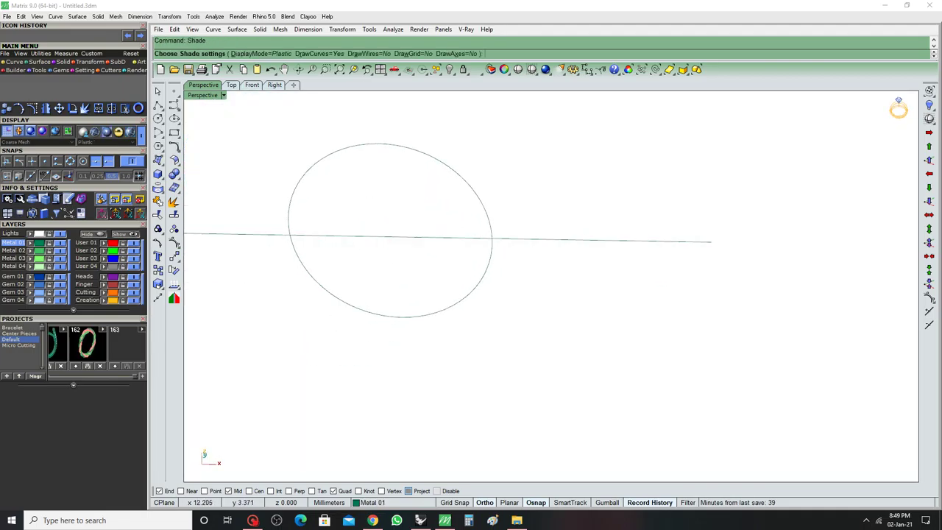
key(Escape)
Bring back the hidden pipes, select all three, and start Flow along Curve with FC
key(ctrl+shift+h)
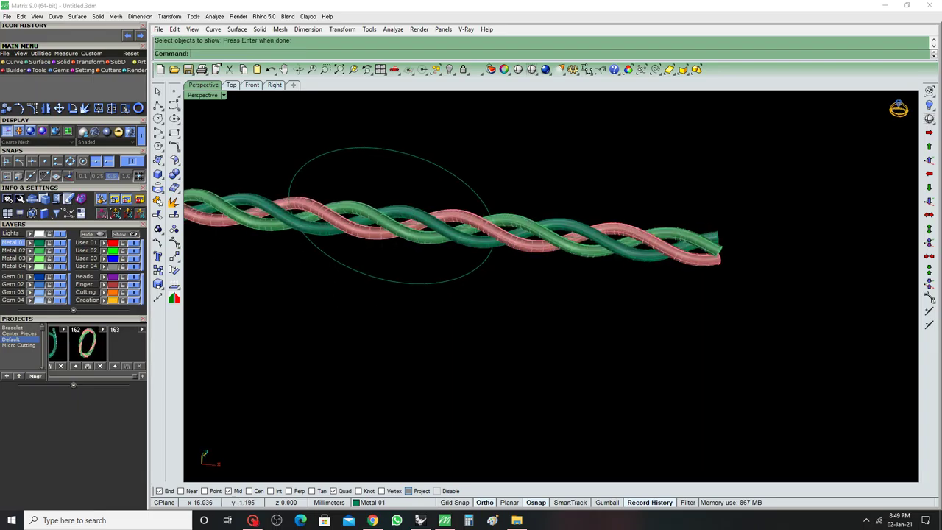
text(W)
key(Return)
key(ctrl+a)
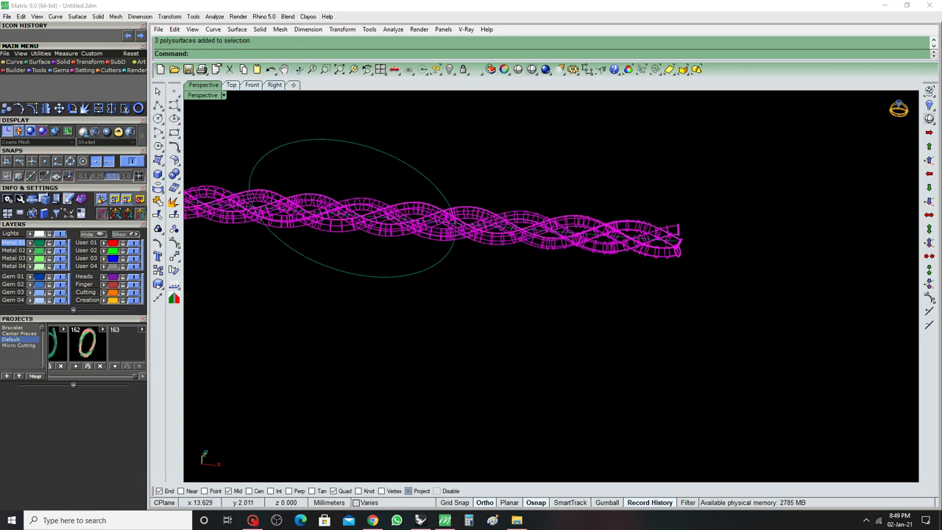
key(Return)
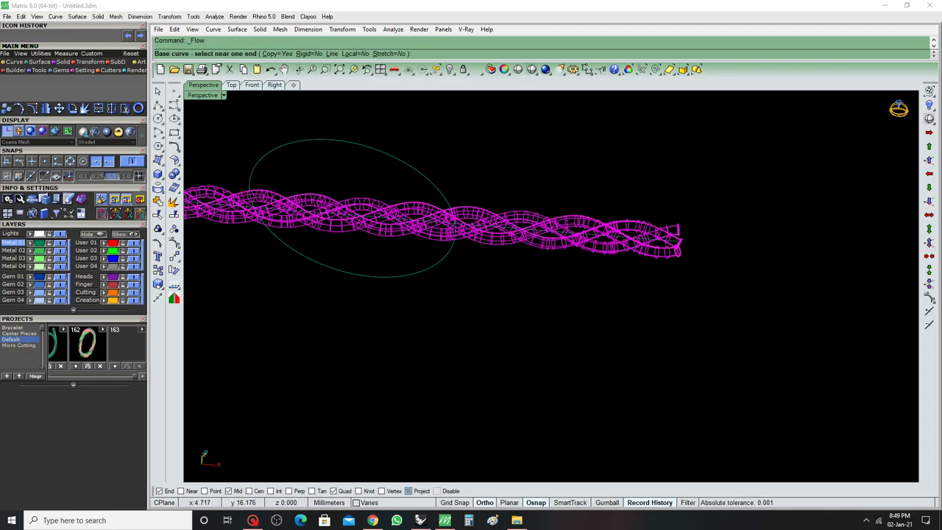
Flow the pipes from the straight axis line onto the circle, forming a twisted ring
click(342, 29)
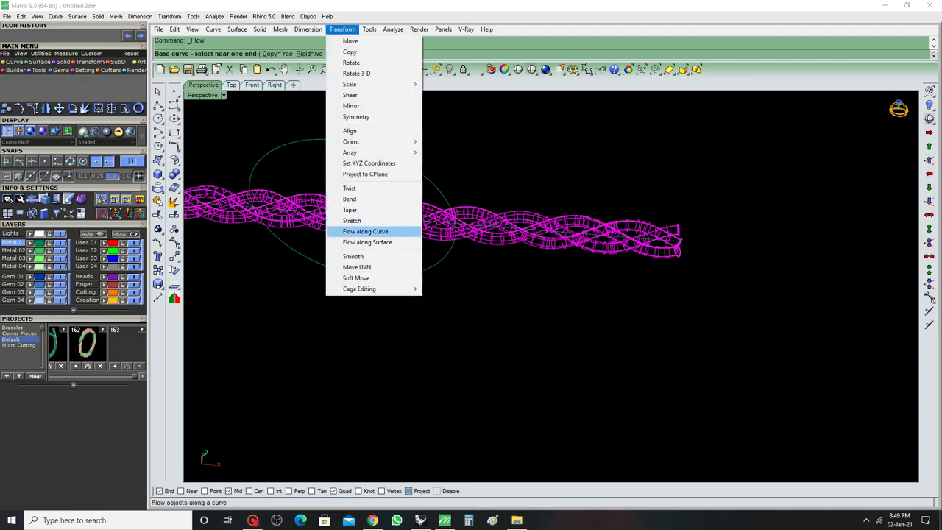
click(365, 231)
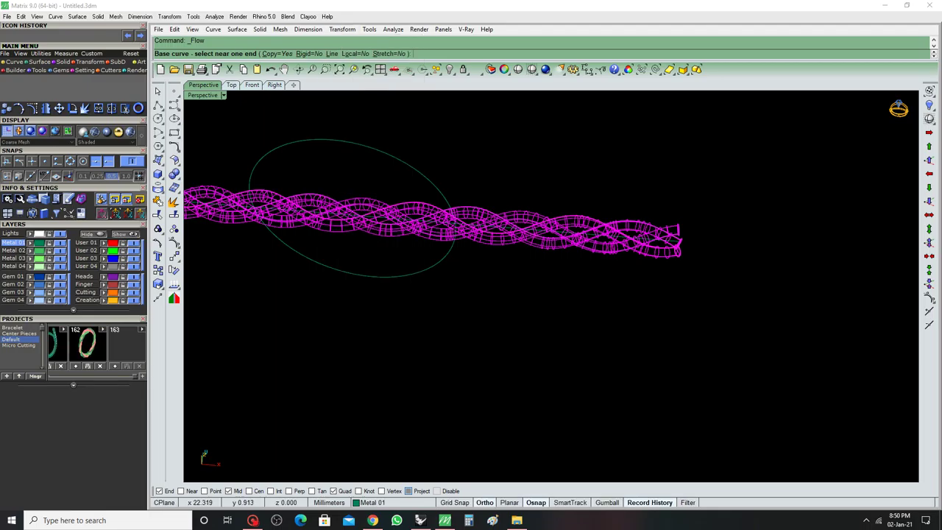
click(451, 221)
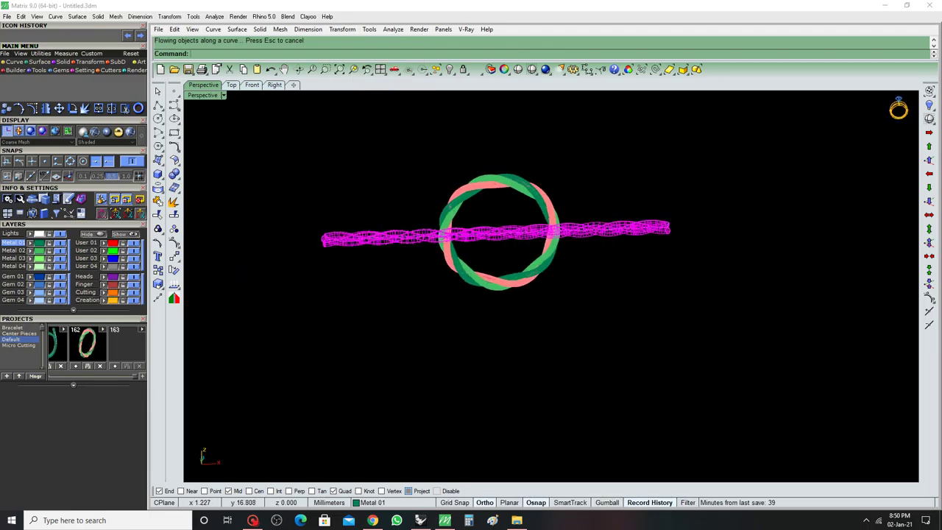
scroll(530, 247, up, 3)
scroll(530, 247, up, 4)
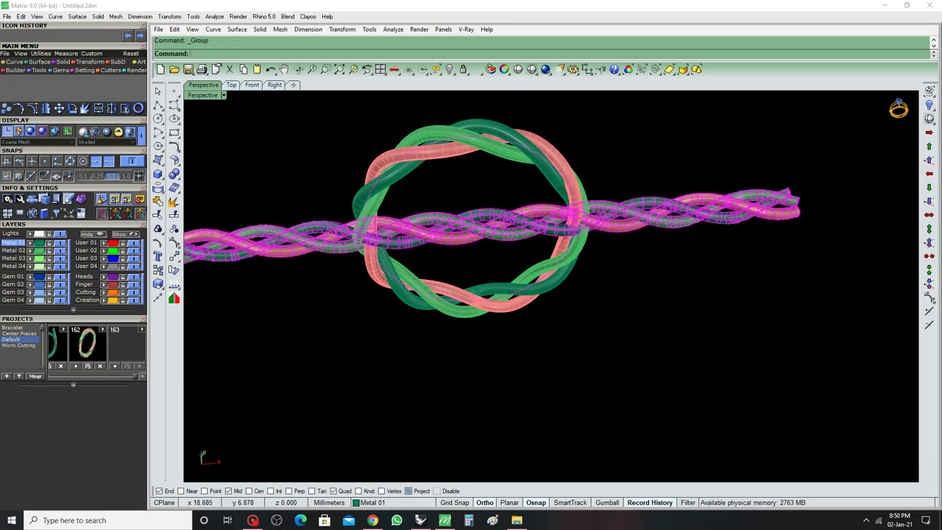
Hide the straight braid, shade the ring, and view it from Front, then Perspective
key(ctrl+h)
click(517, 69)
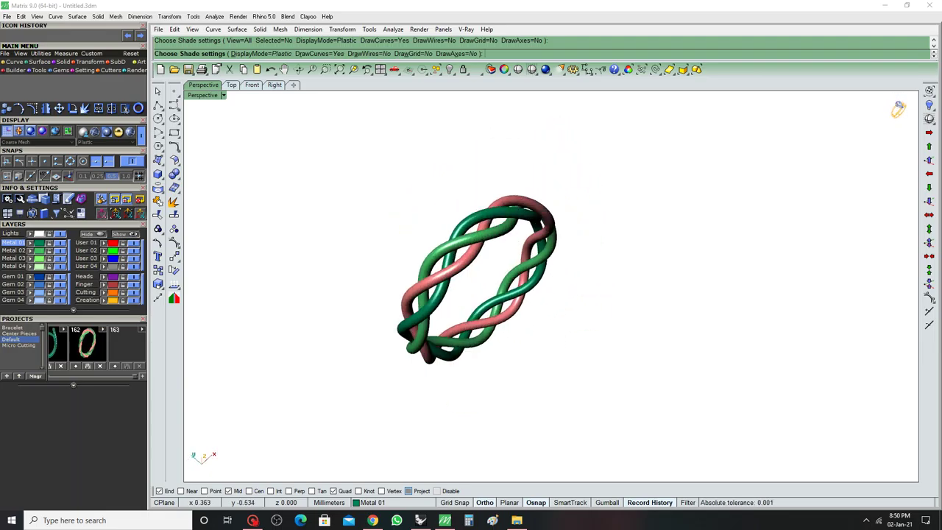
key(ctrl+F2)
key(ctrl+F4)
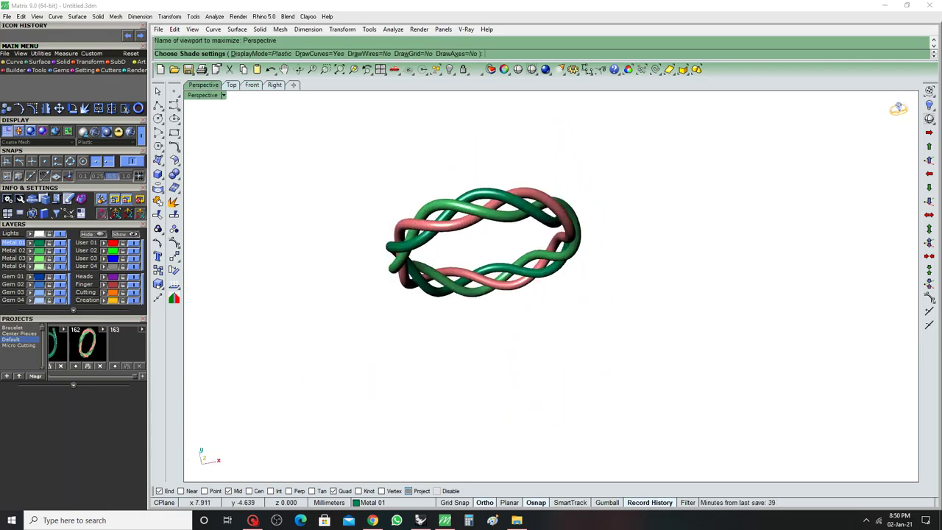